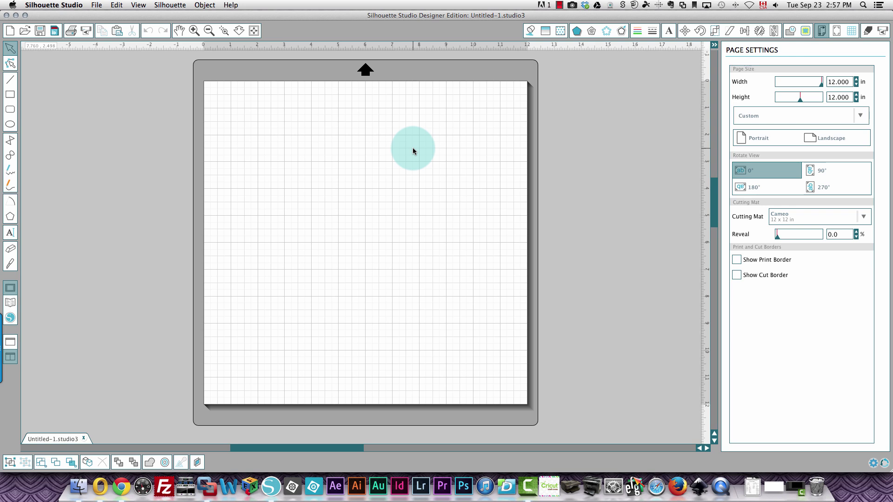
Step: Scroll the view left across the blank 12 x 12 in Cameo mat page
scroll(413, 151, left, 1)
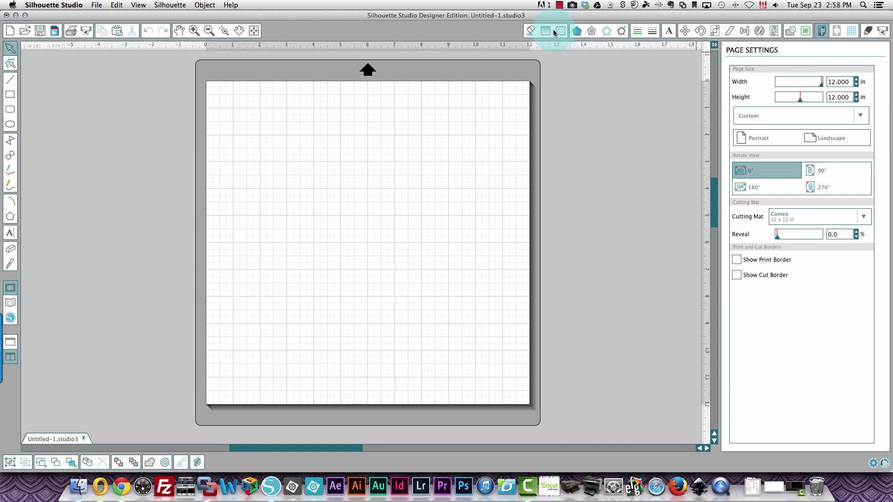
Step: Glance at the fill colour swatches, then check the paper-size presets in Page Settings, leaving Custom
click(532, 32)
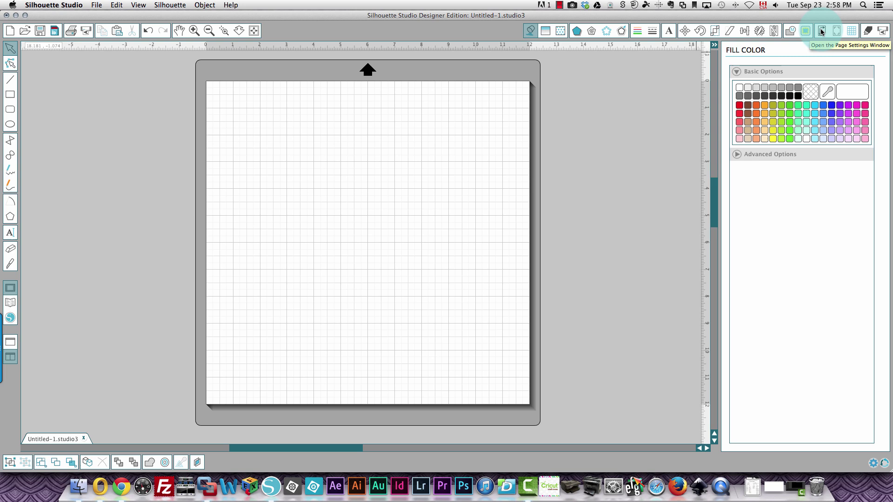
click(821, 32)
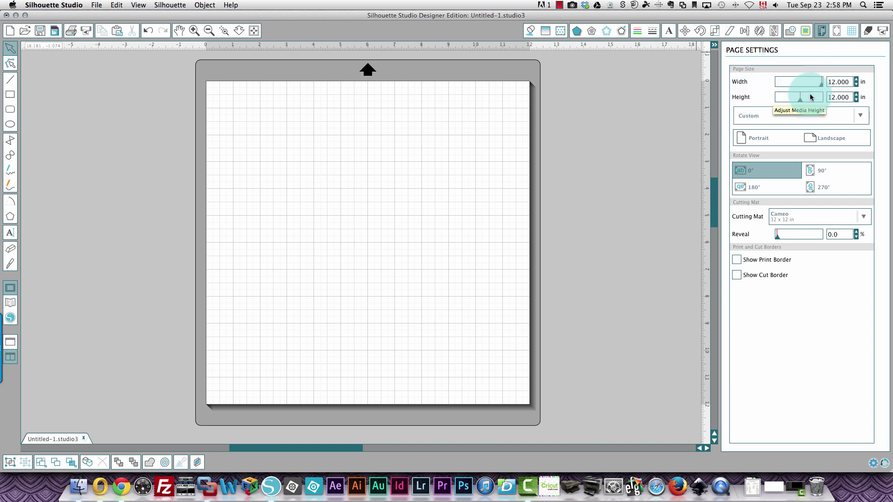
click(860, 117)
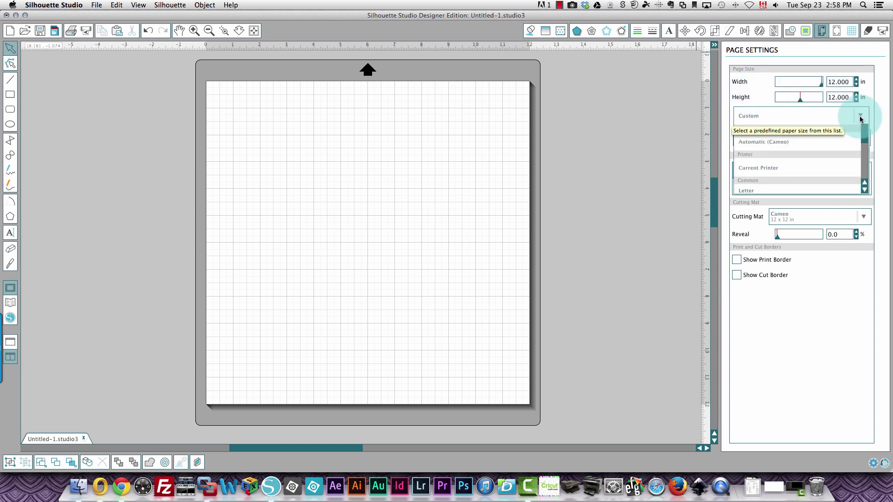
click(763, 118)
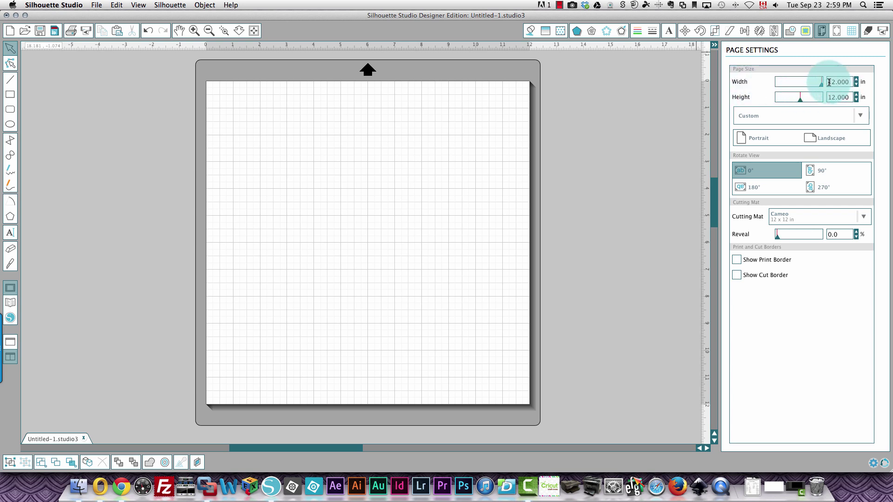
Step: Enter 8.5 in width and 11 in height, then switch the page to Landscape (11 x 8.5 in)
drag(829, 83, 858, 82)
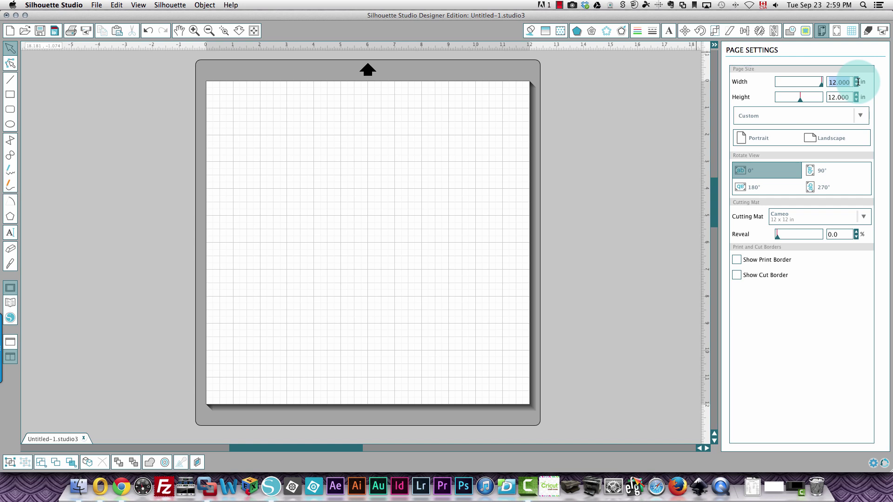
text(8.5)
key(Tab)
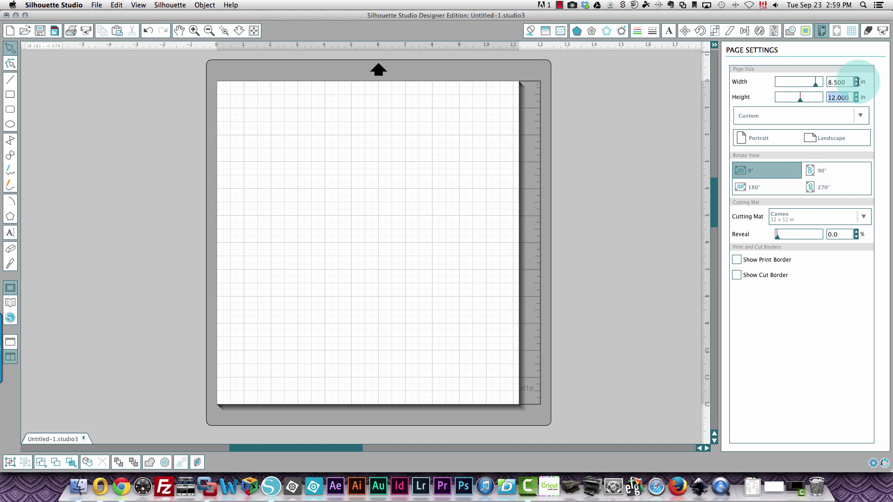
text(11)
key(Tab)
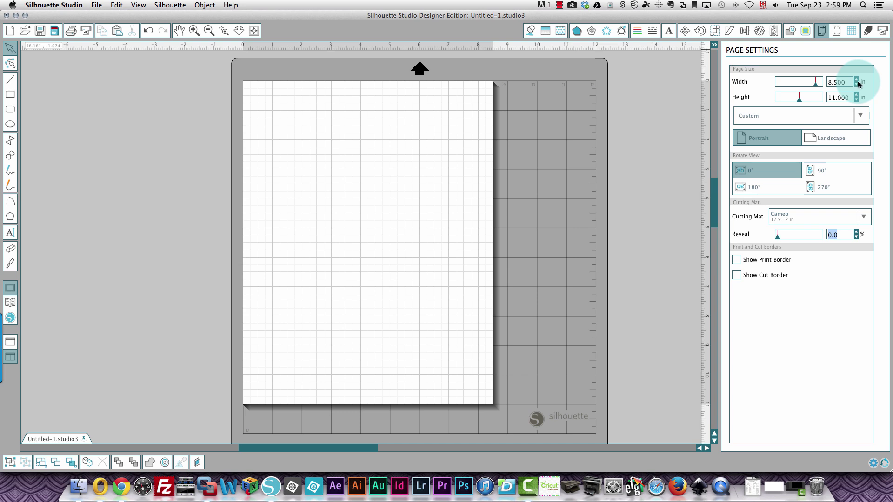
click(837, 142)
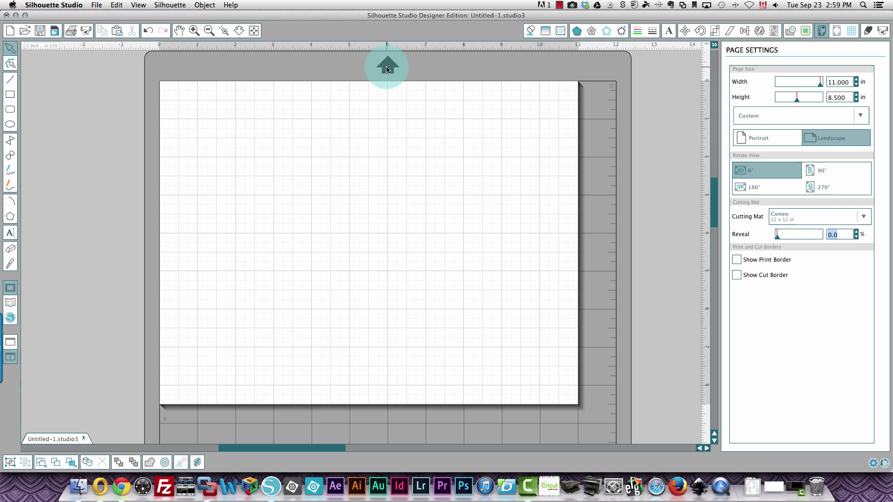
scroll(386, 69, up, 1)
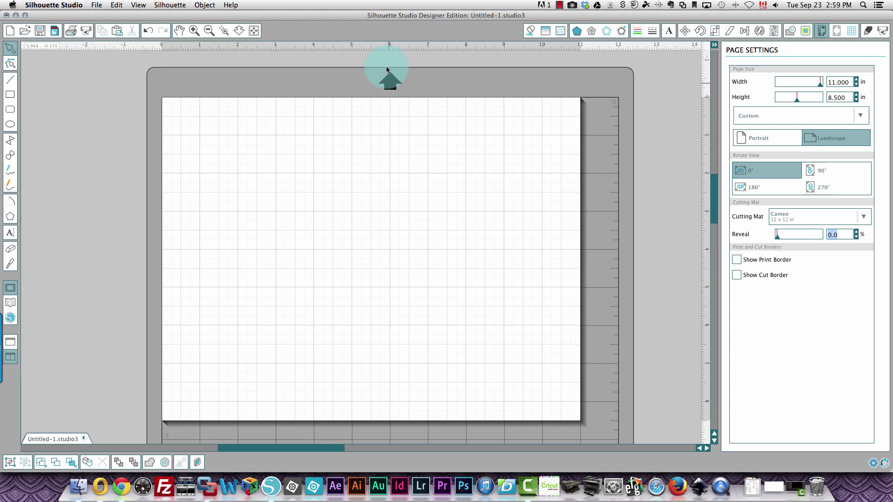
Step: Return the page to Portrait and try the Portrait mat before choosing the Cameo 12 x 24 in mat
click(783, 141)
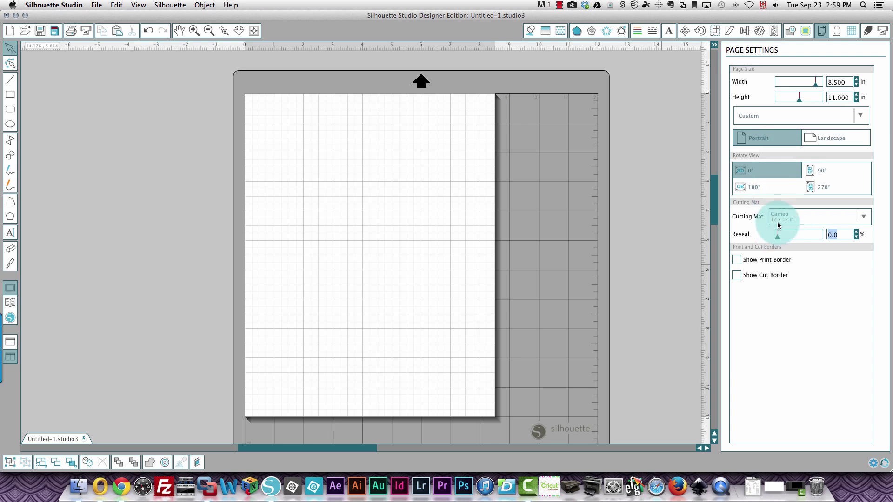
click(864, 219)
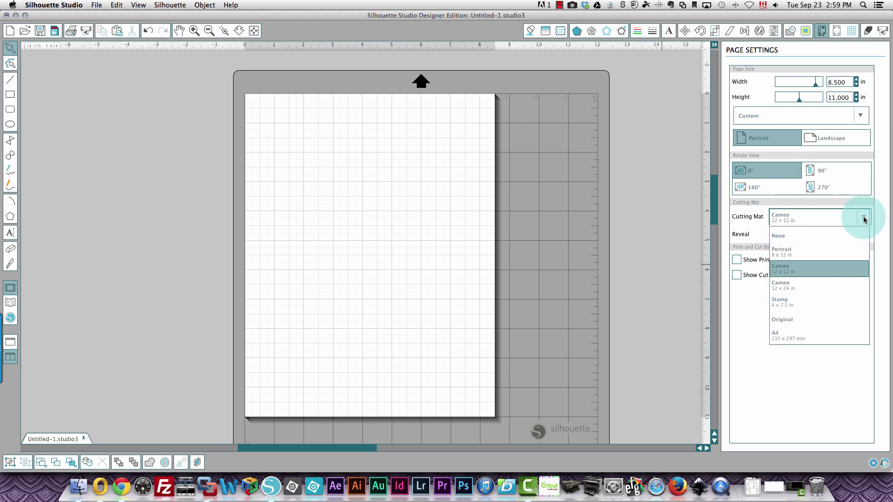
click(794, 253)
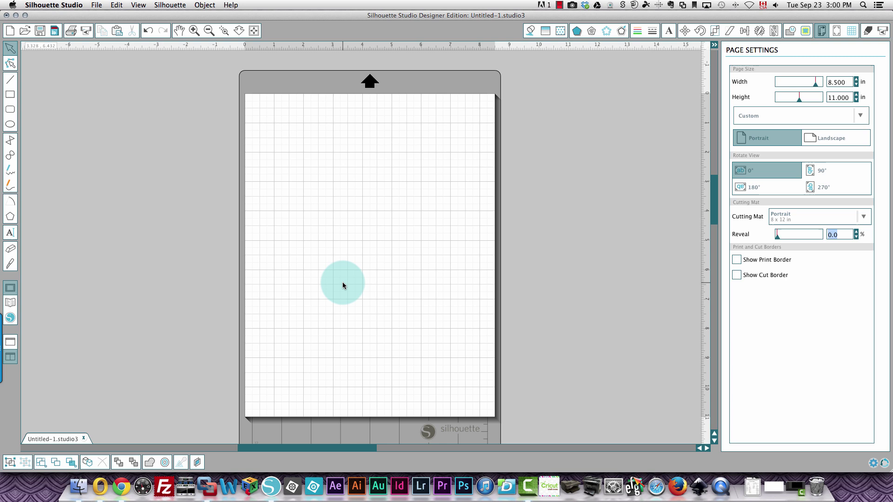
click(863, 218)
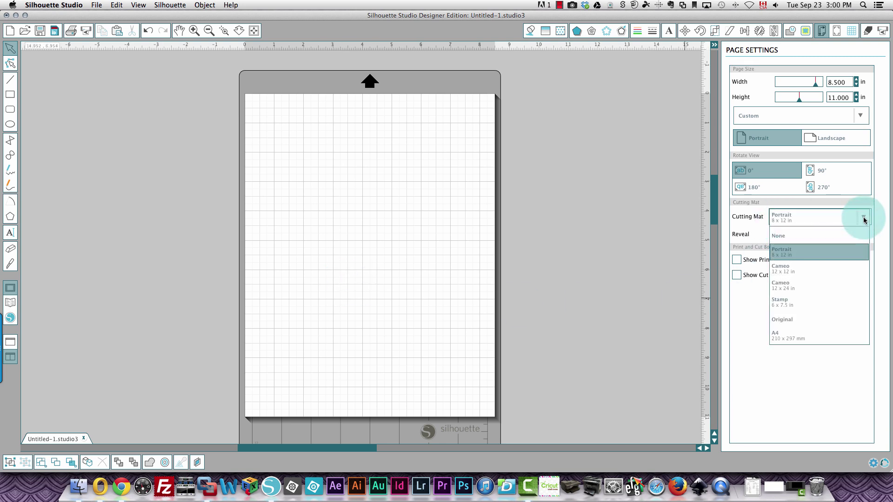
click(814, 285)
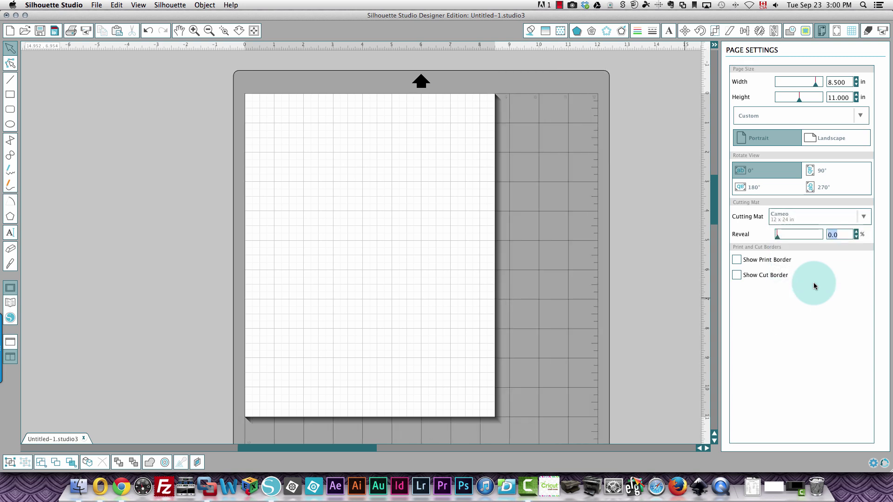
scroll(562, 270, down, 10)
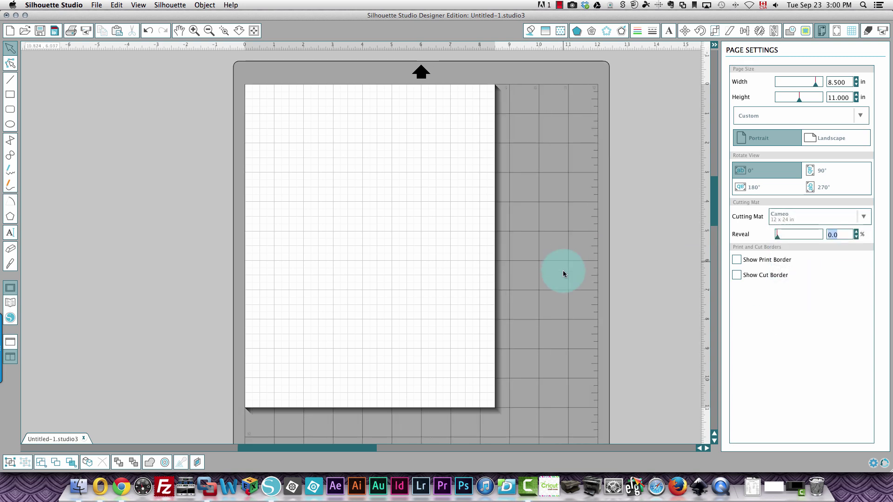
scroll(563, 273, down, 3)
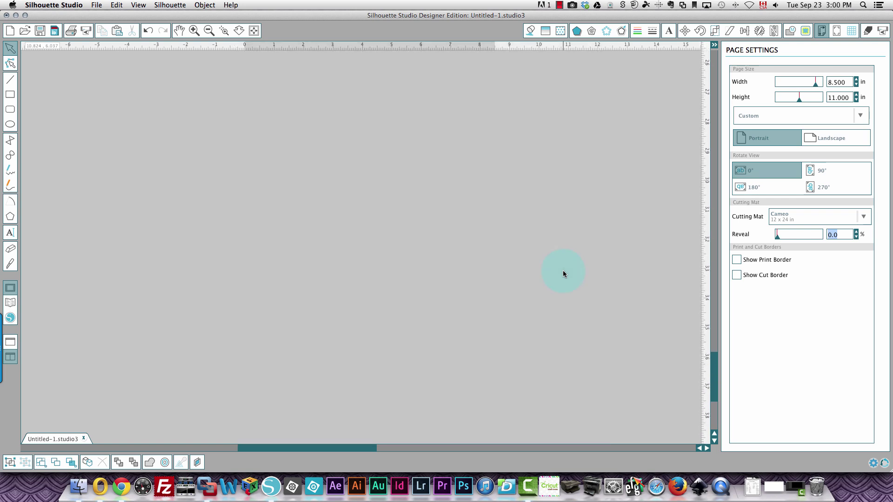
scroll(563, 273, up, 20)
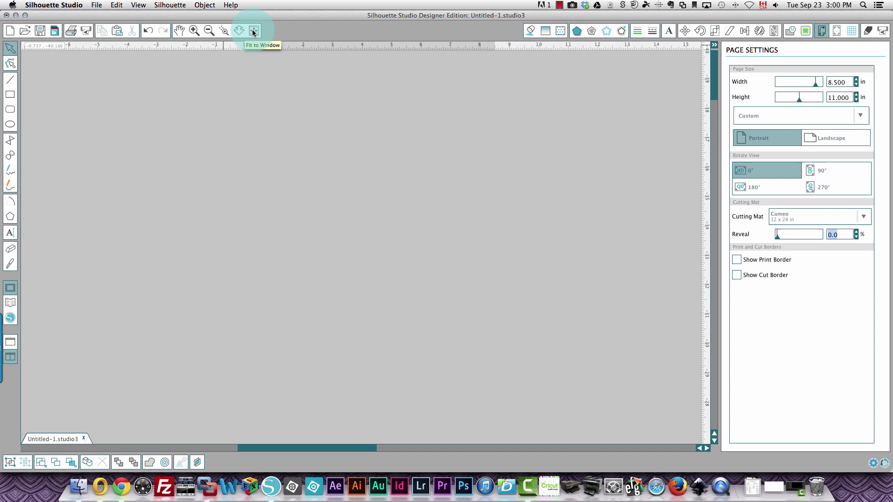
Step: Fit the page to the window and zoom out twice to show the whole mat
click(253, 32)
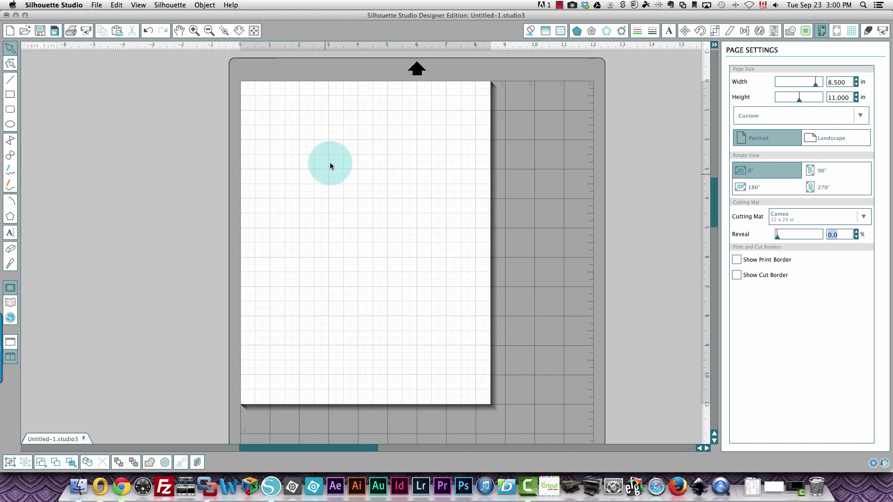
click(208, 32)
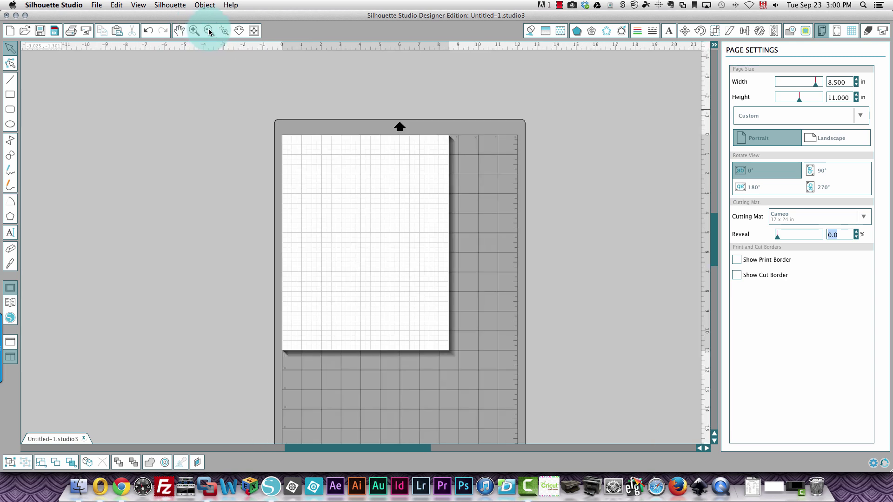
click(208, 32)
scroll(197, 119, down, 5)
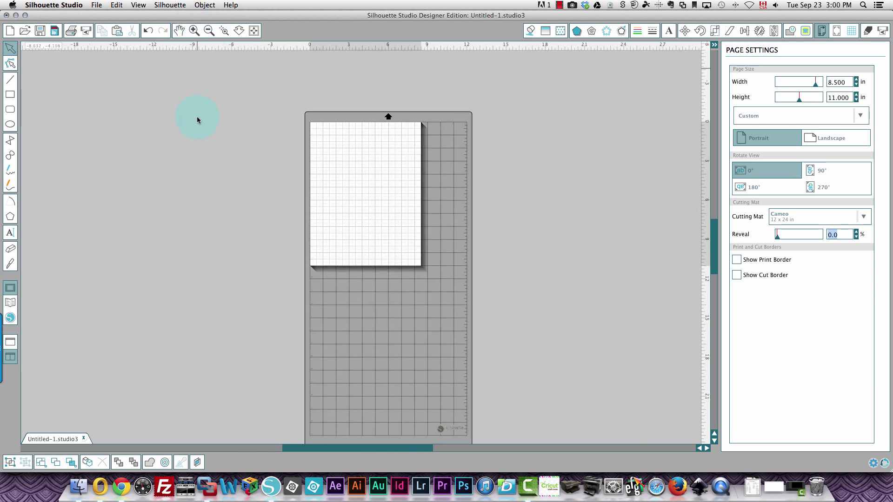
scroll(197, 120, up, 2)
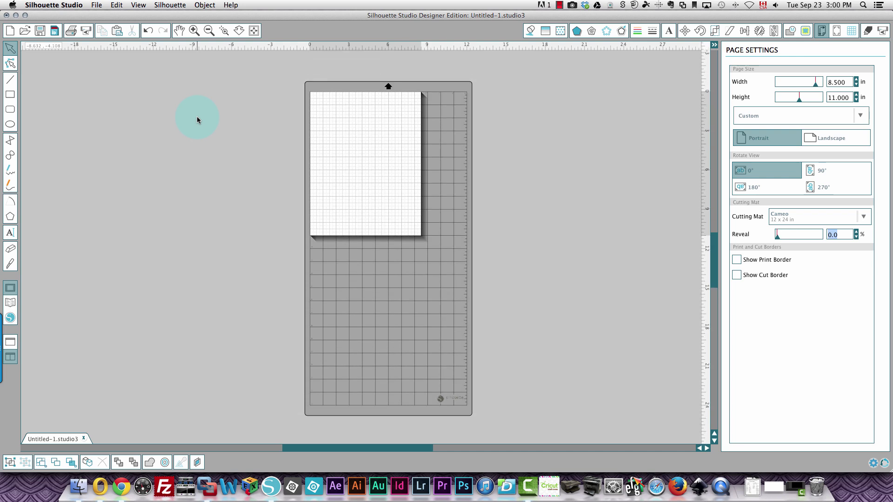
Step: Try the Stamp mat and choose the Stamp 6 x 7.5 in page size
click(865, 217)
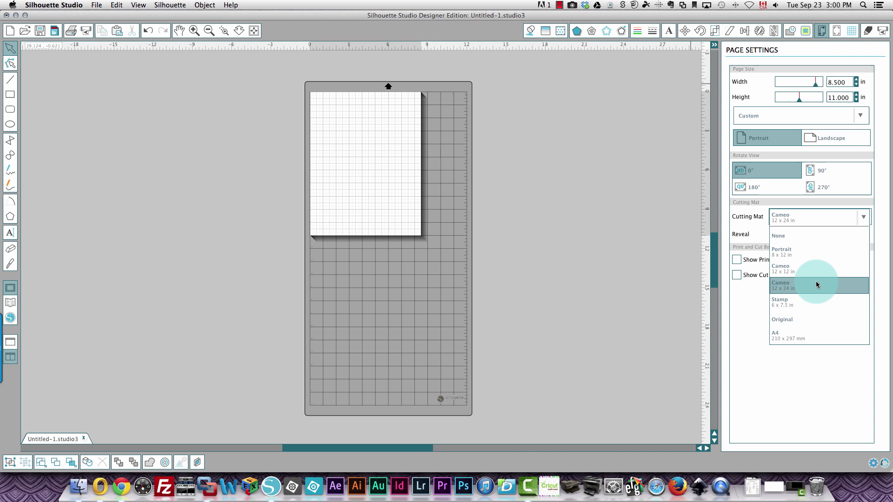
click(810, 306)
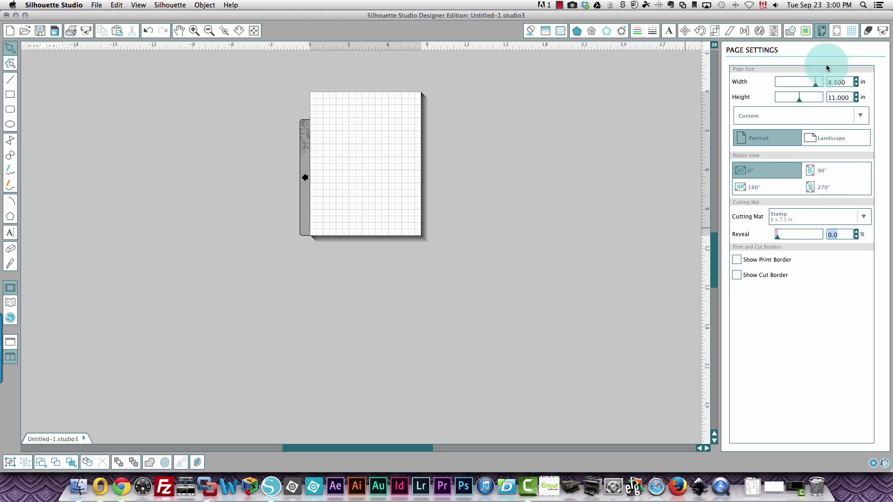
click(864, 219)
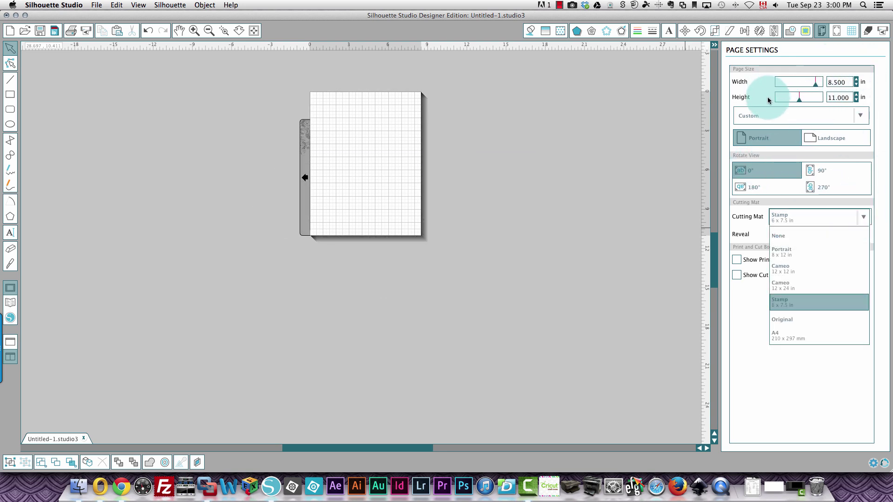
click(859, 116)
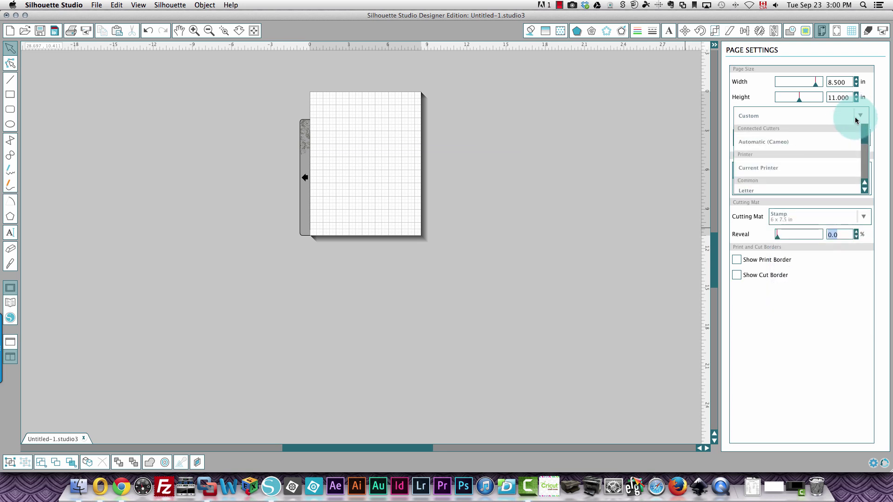
scroll(792, 163, down, 5)
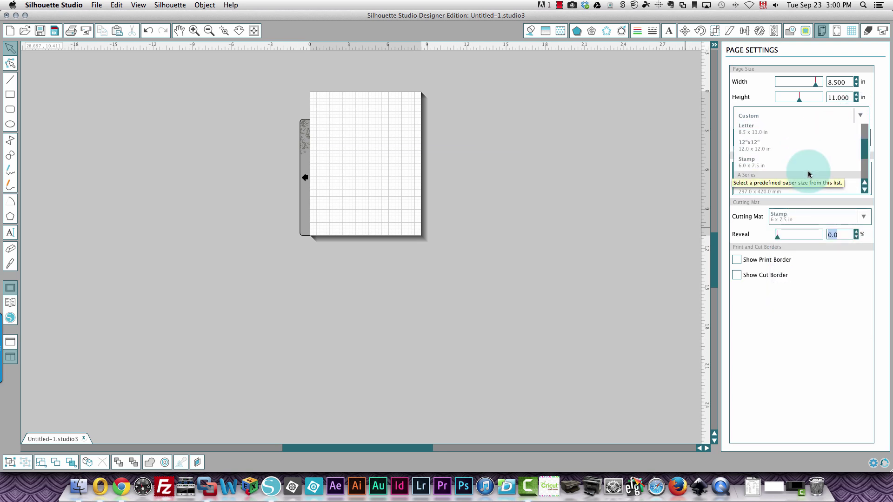
click(778, 167)
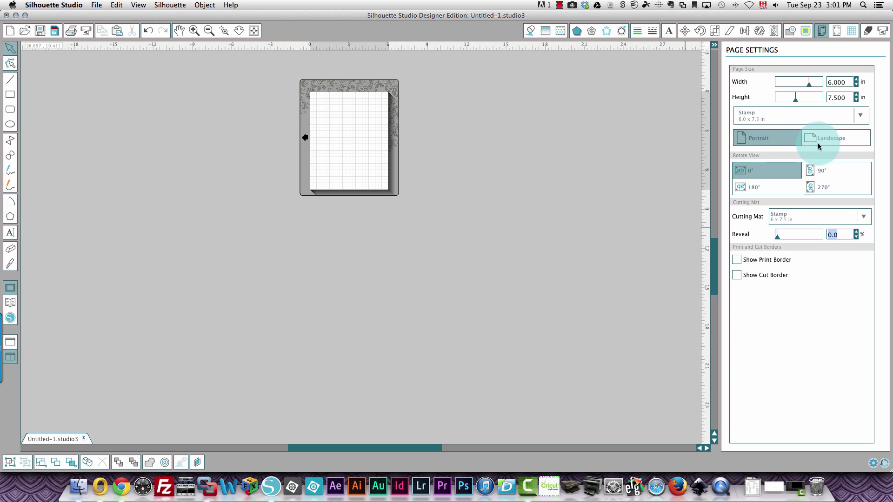
Step: Move the page to the Original mat, then settle on the A4 210 x 297 mm mat
click(865, 218)
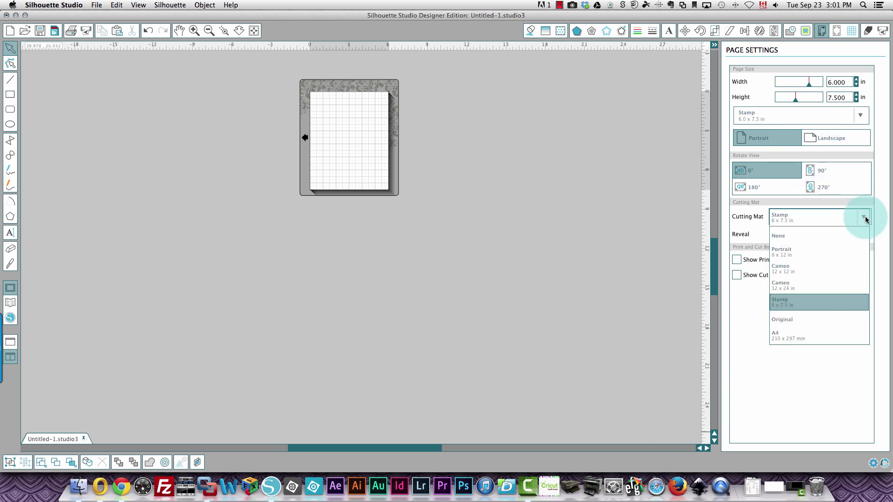
click(799, 319)
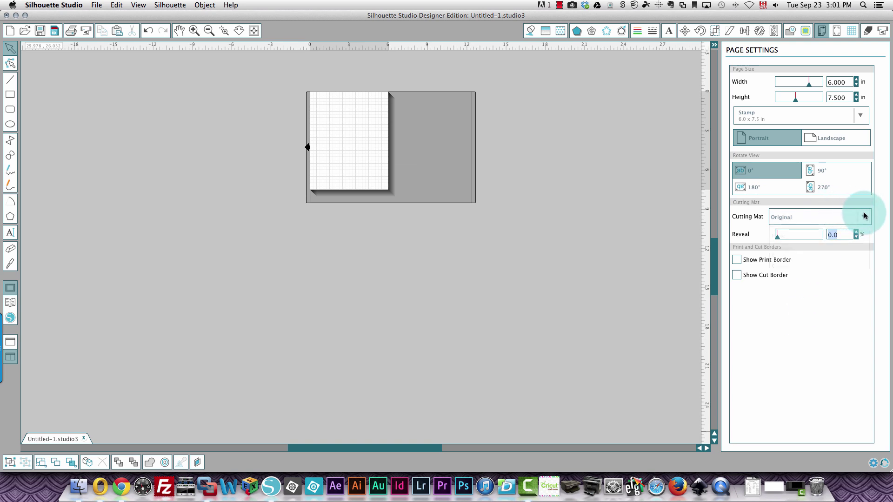
click(859, 225)
click(794, 335)
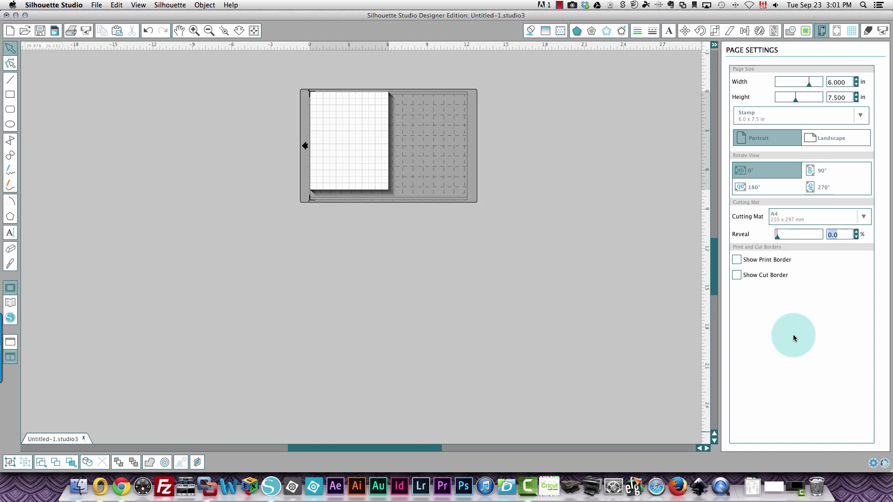
Step: Toggle the print border on and off several times, leaving it shown, and turn on the cut border
click(736, 260)
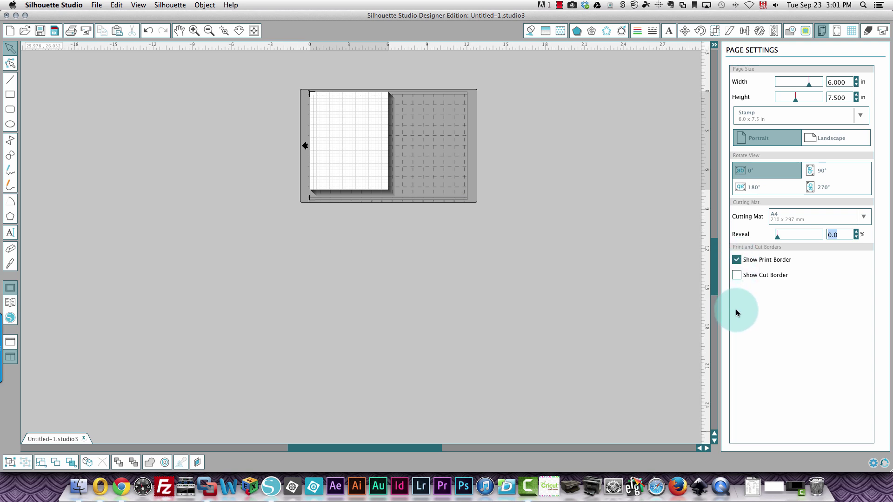
click(737, 261)
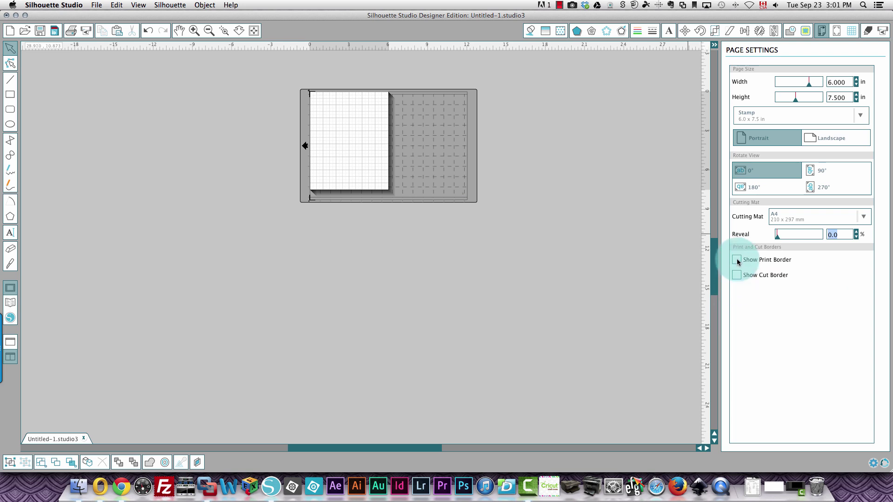
click(254, 31)
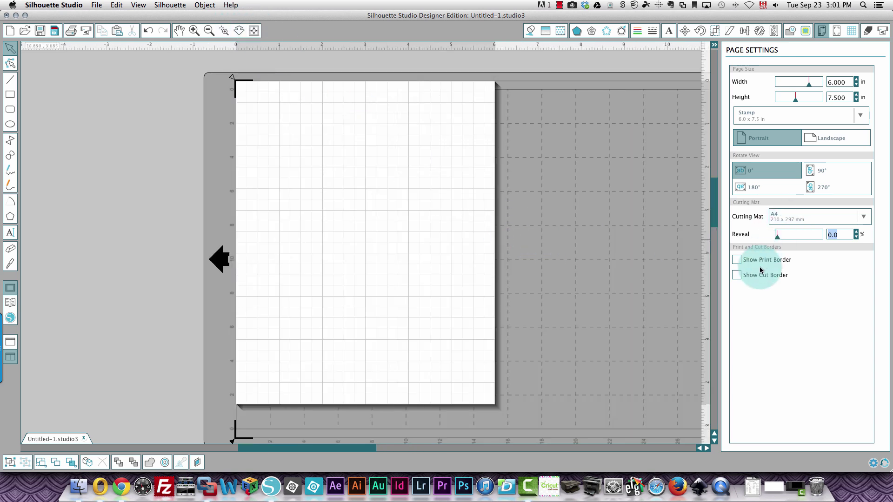
click(738, 260)
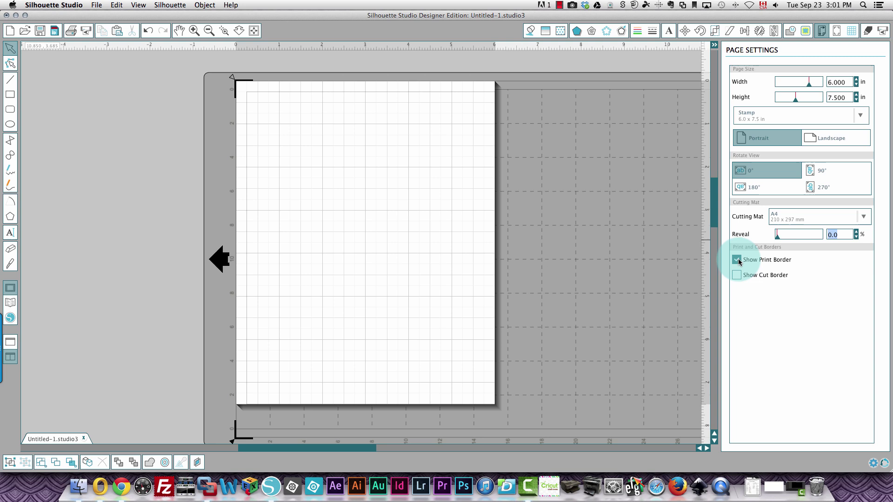
click(737, 261)
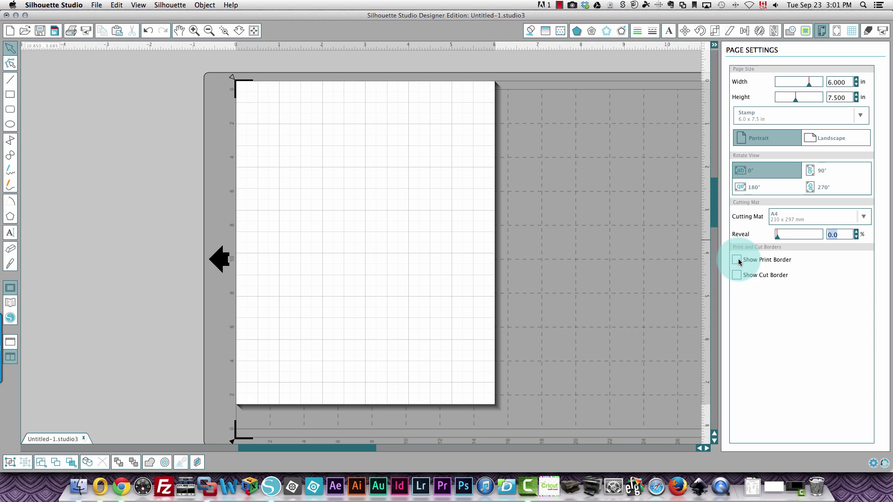
click(738, 261)
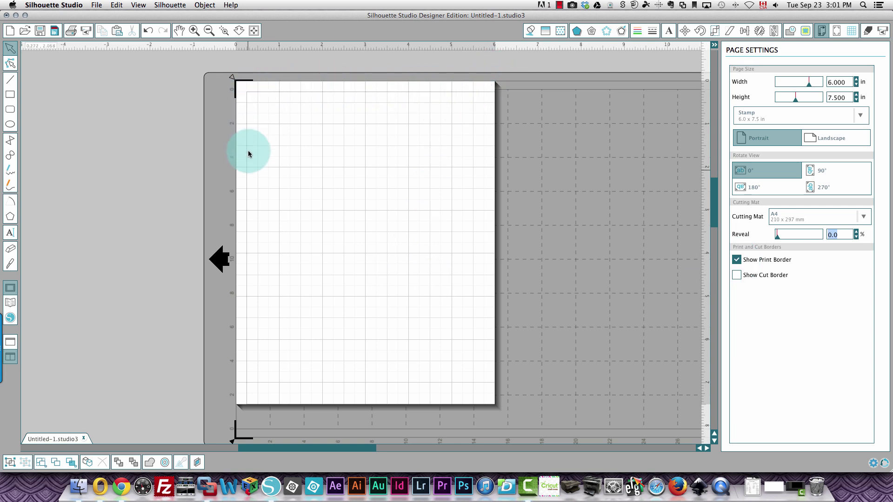
click(736, 261)
click(736, 260)
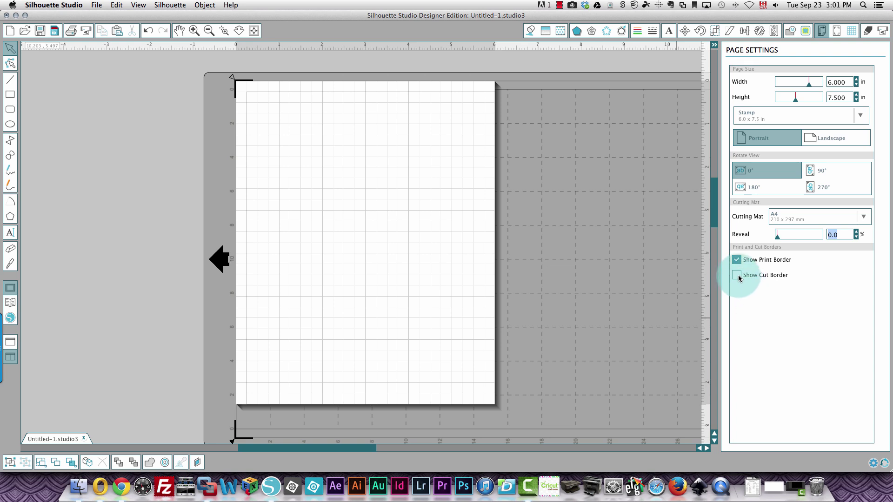
click(739, 276)
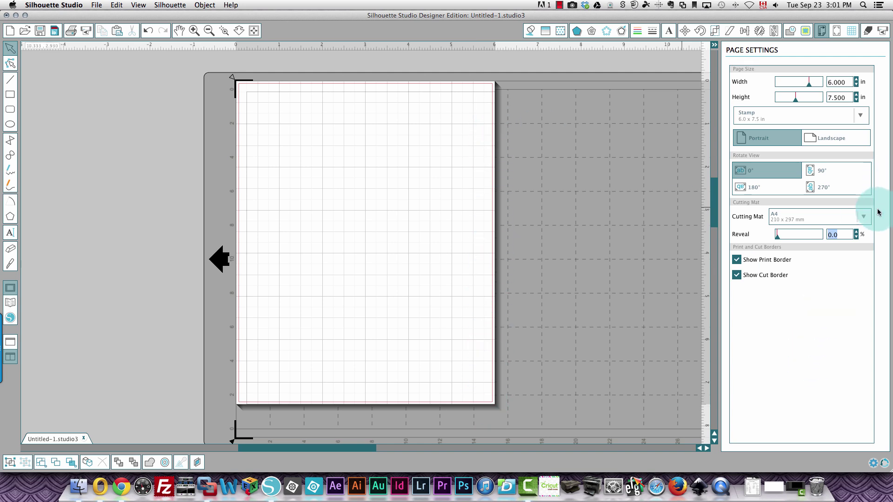
Step: Switch to the Cameo 12 x 12 in mat and set the page width to 12 in
click(863, 216)
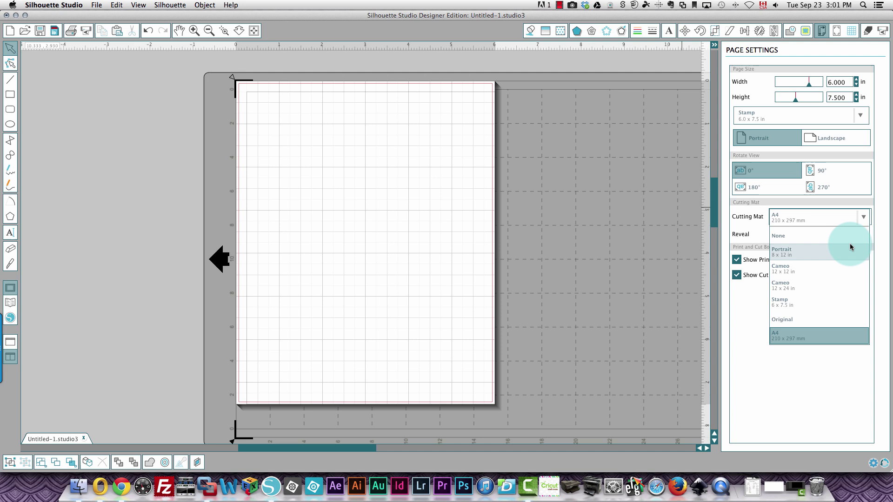
click(834, 269)
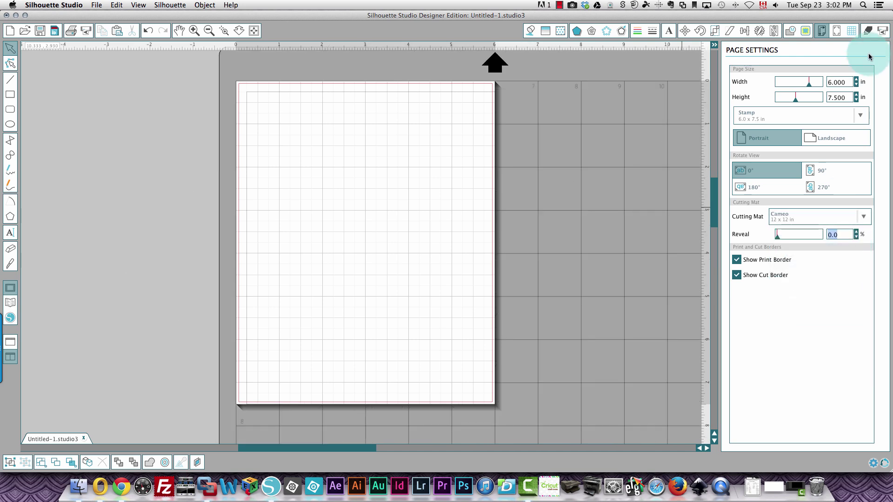
drag(857, 82, 794, 82)
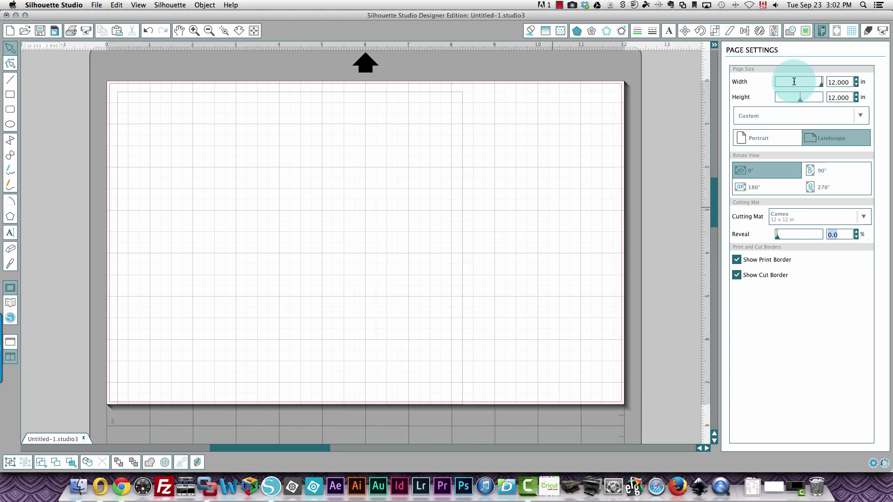
text(12)
key(Tab)
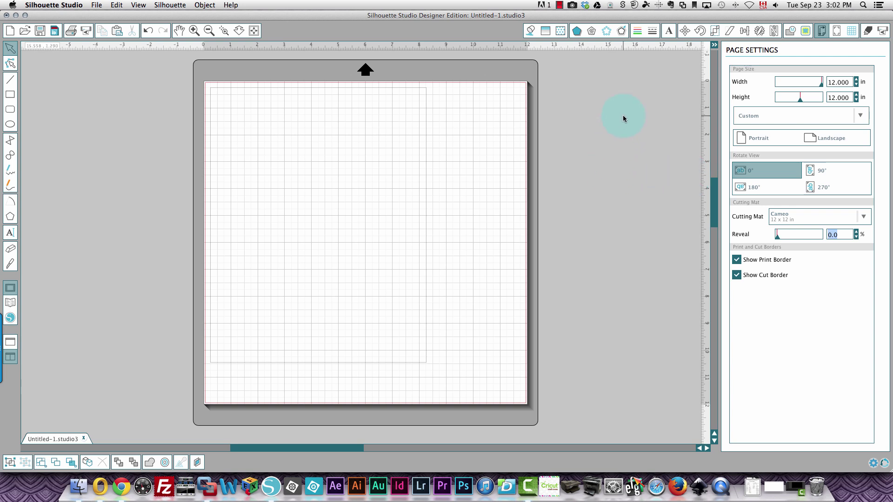
Step: Try Type 1 (CAMEO, Portrait) registration marks, then settle on Type 2 (Original, SD)
click(836, 32)
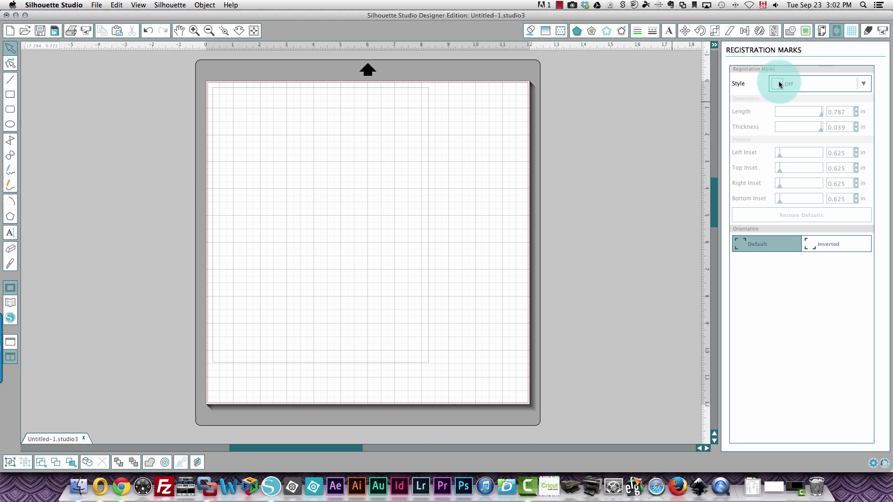
click(864, 85)
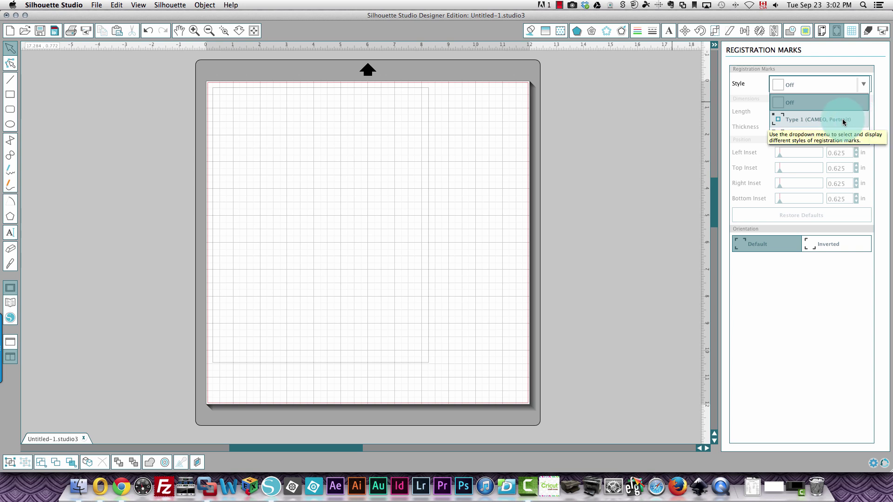
click(844, 120)
click(482, 161)
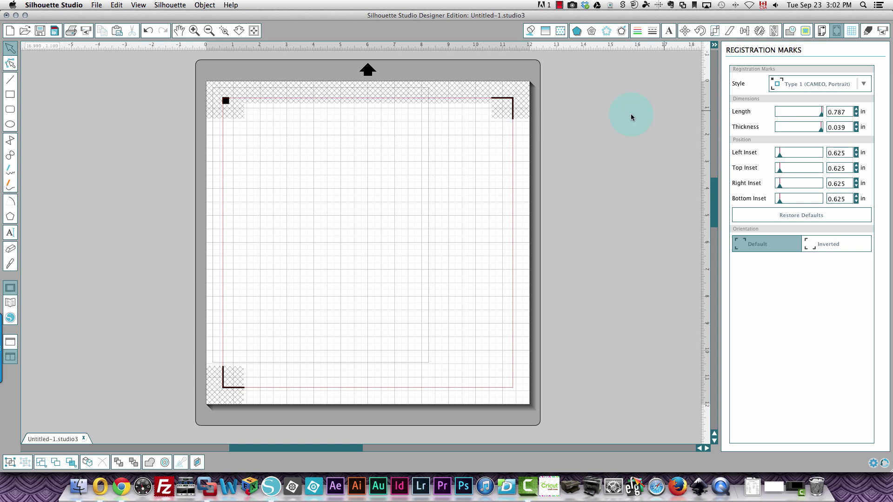
click(864, 87)
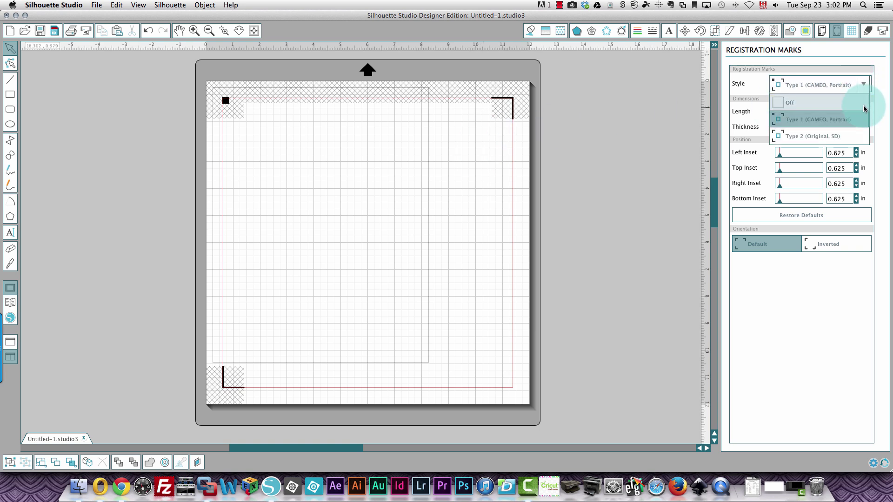
click(846, 137)
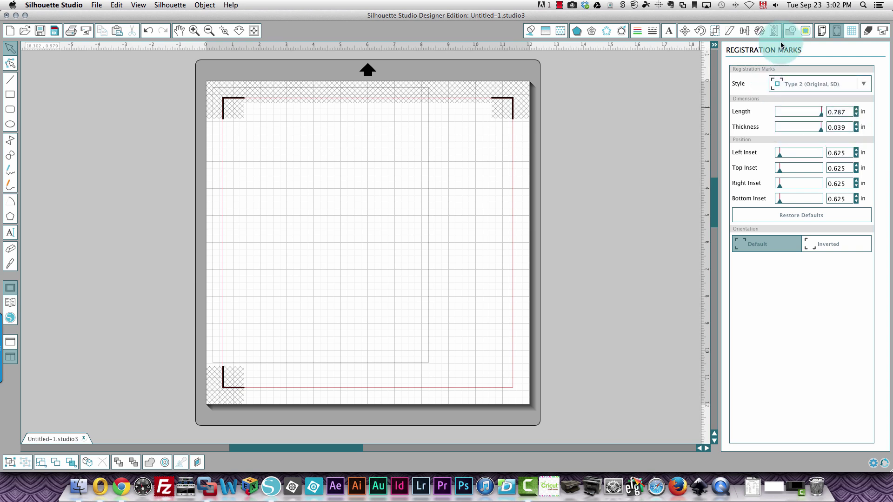
Step: Set the page height to 11 in from Page Settings
click(822, 30)
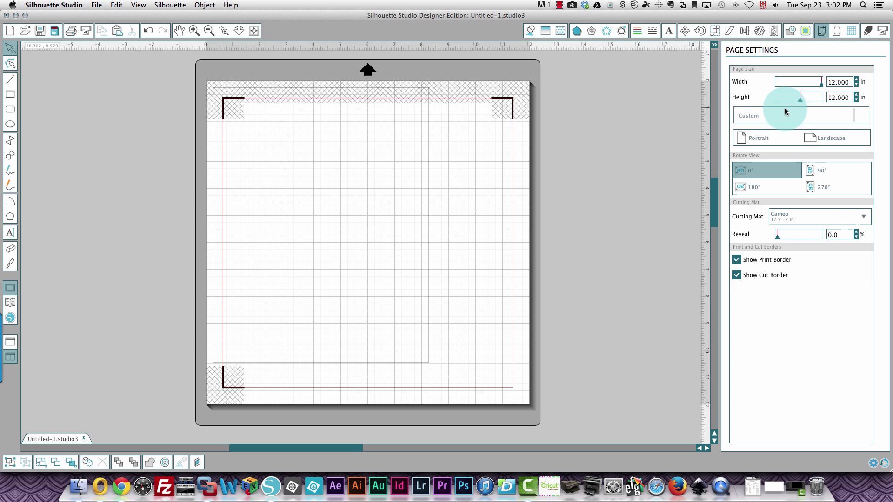
click(842, 82)
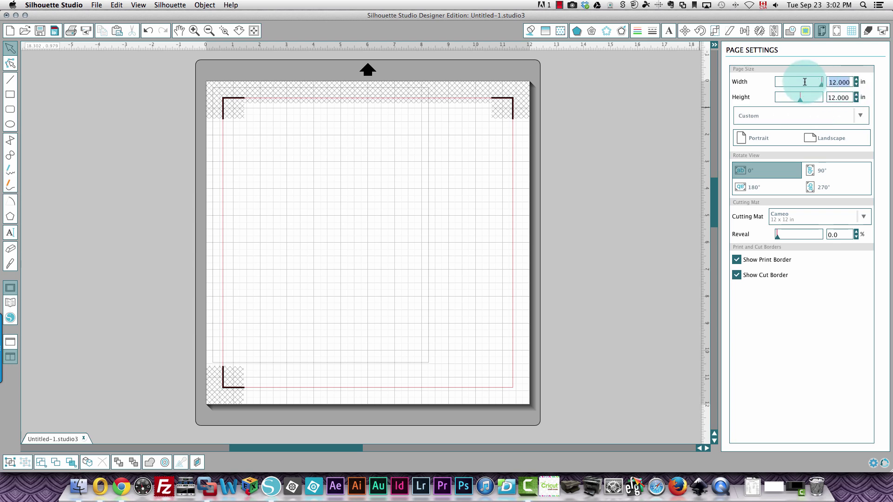
text(11)
key(Tab)
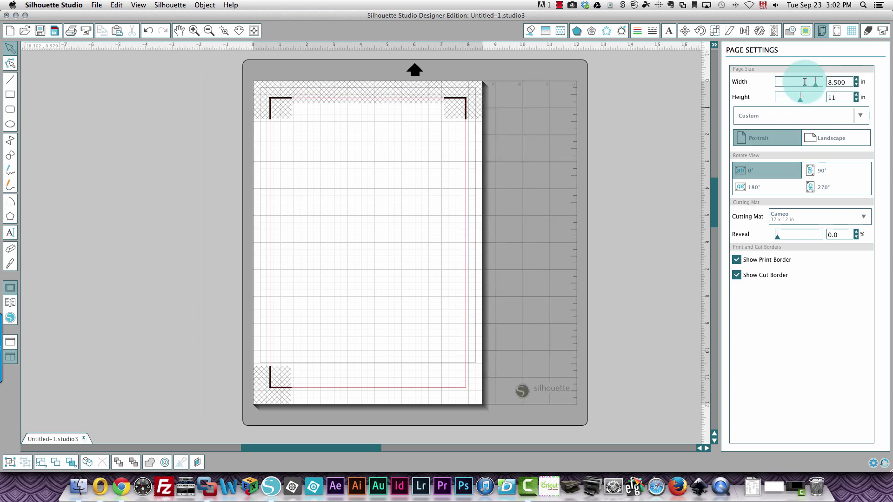
Step: Switch the registration mark style back to Type 1 (CAMEO, Portrait)
click(837, 30)
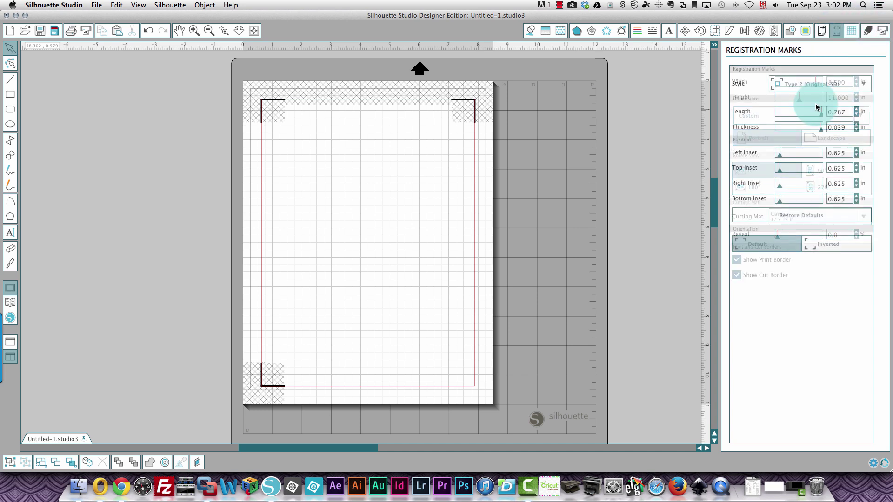
click(865, 83)
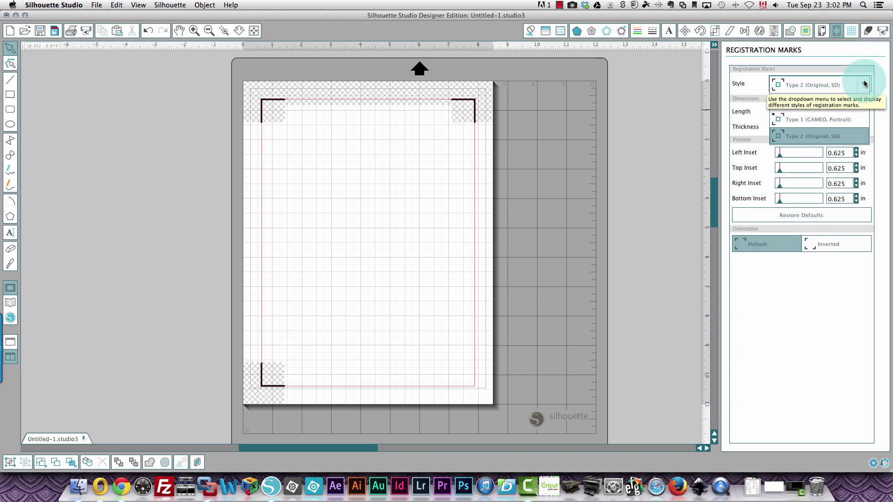
click(834, 120)
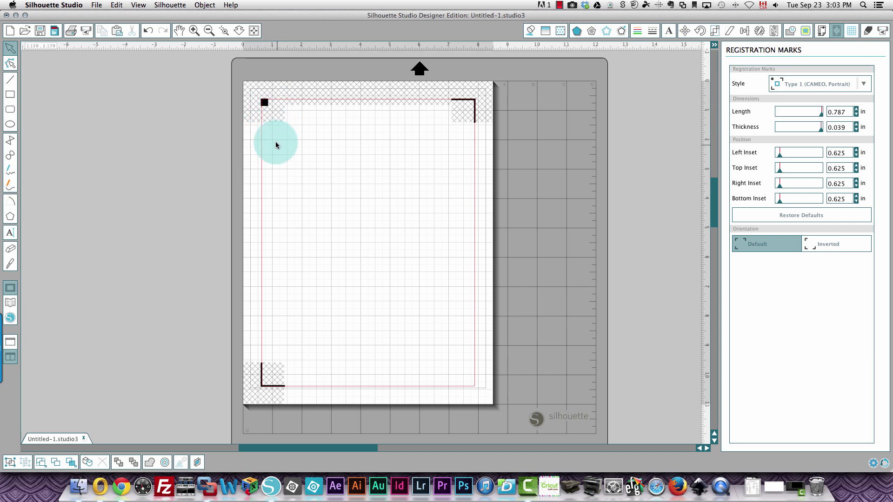
Step: Place the third 12x12 background ticket shape from My Library onto the canvas
click(10, 303)
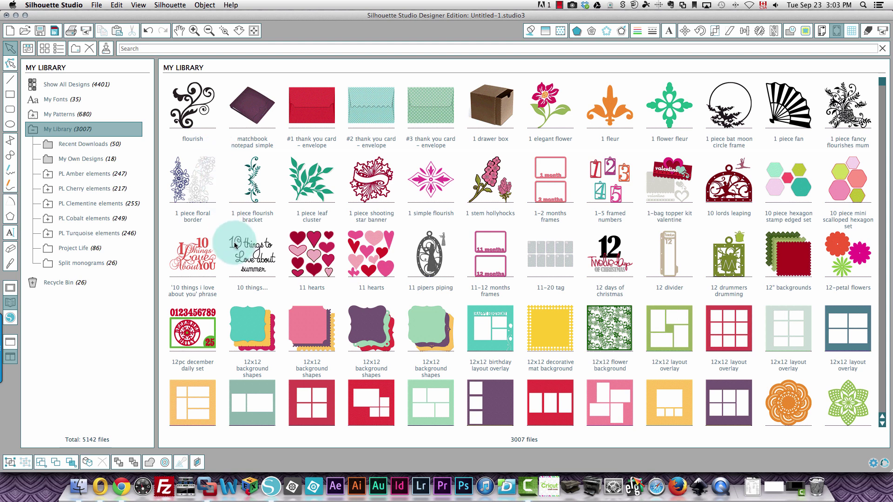
click(310, 336)
double_click(310, 336)
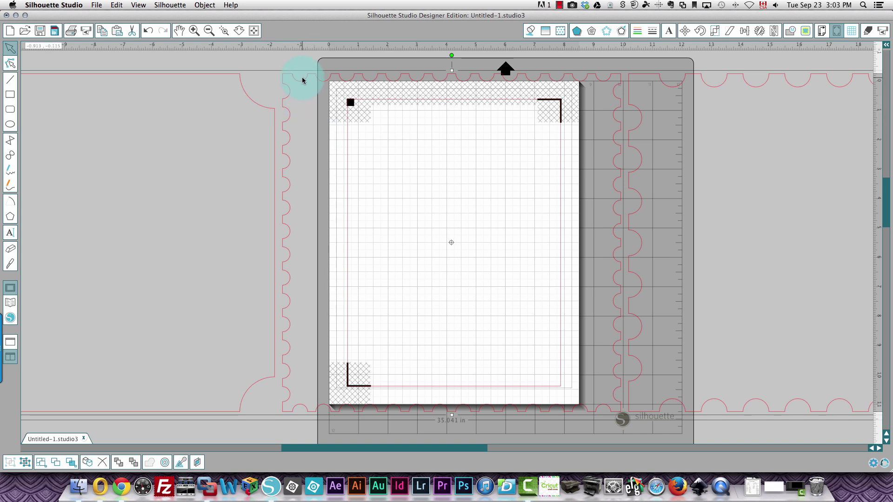
Step: Scale the tickets from about 10.5 in to under 7.2 in wide and position them near the page top
click(208, 30)
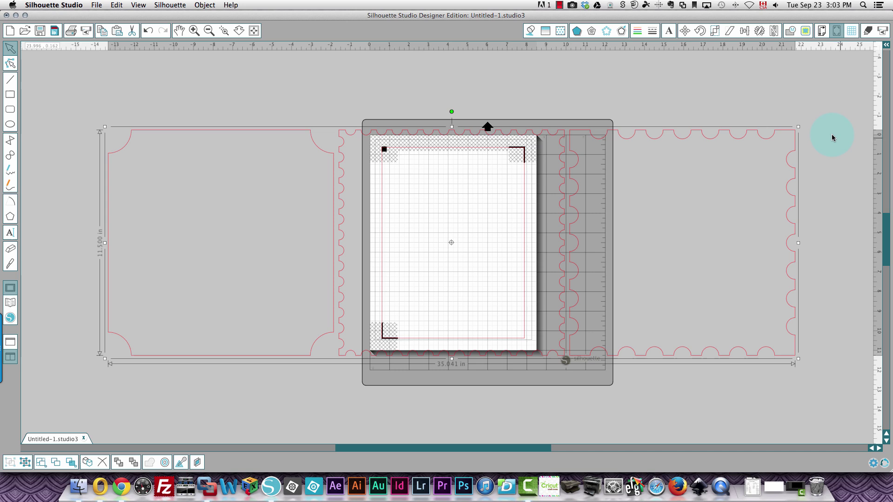
drag(800, 126, 316, 284)
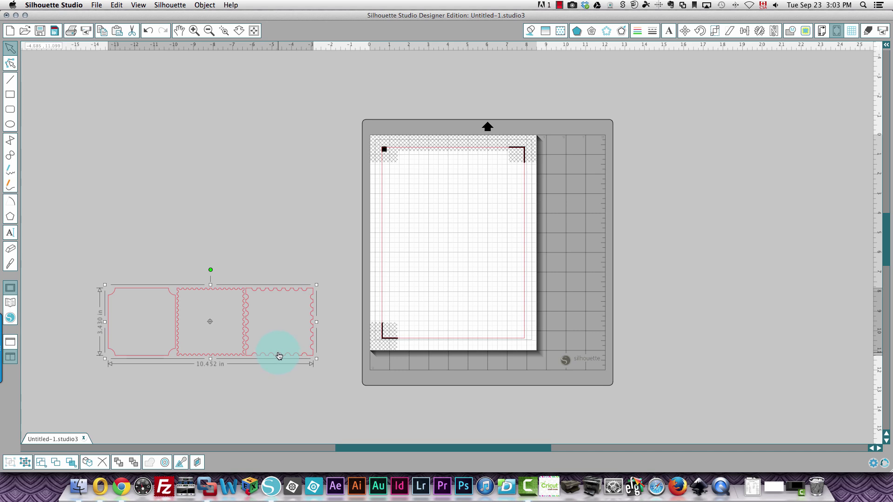
drag(279, 356, 486, 273)
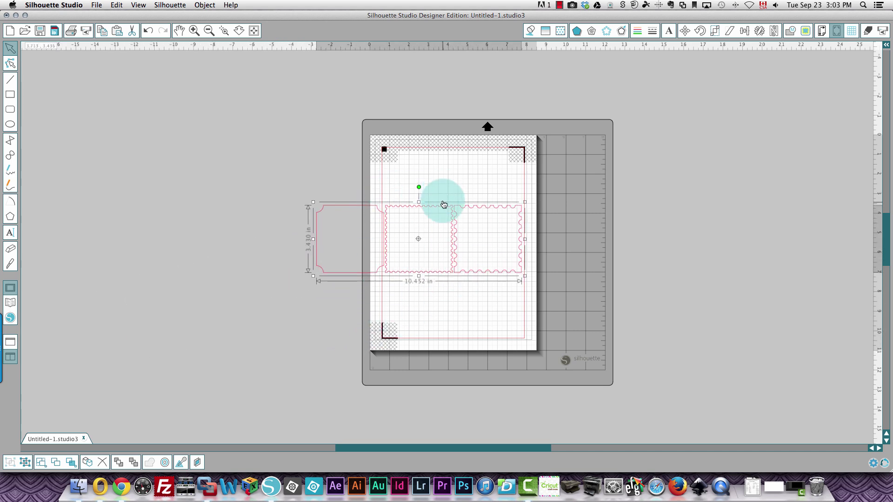
drag(524, 203, 454, 227)
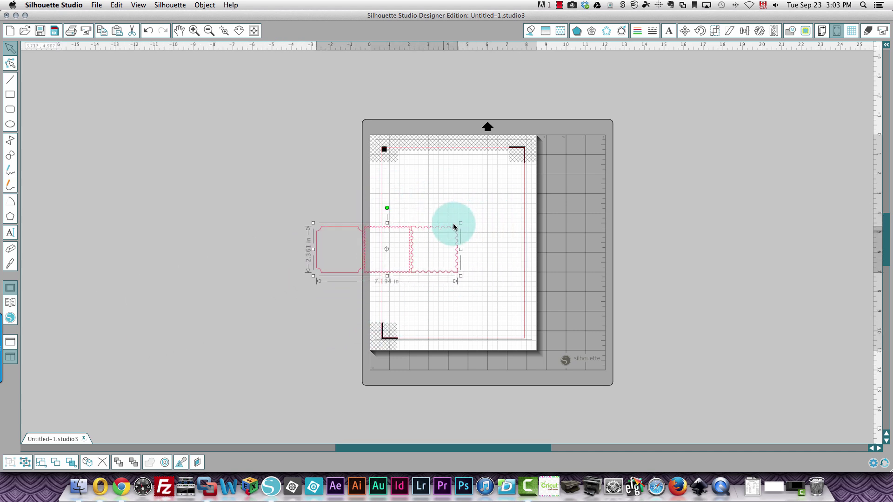
drag(411, 259, 481, 218)
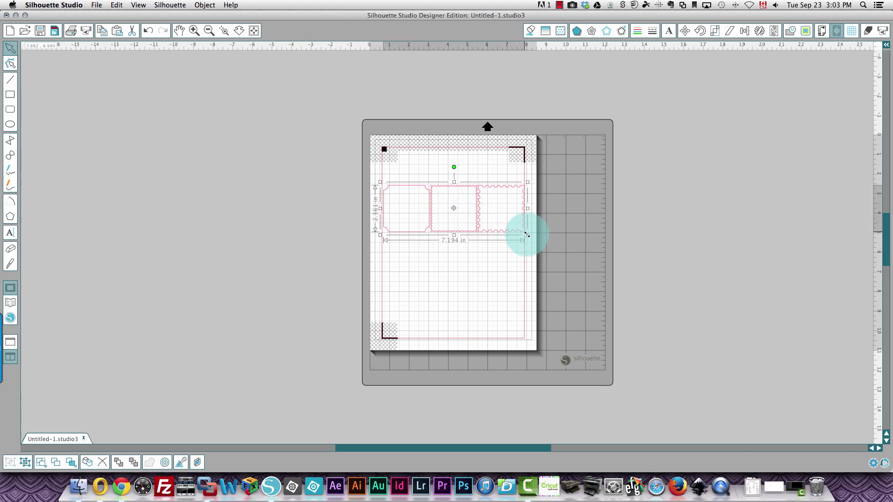
drag(526, 235, 506, 226)
click(487, 203)
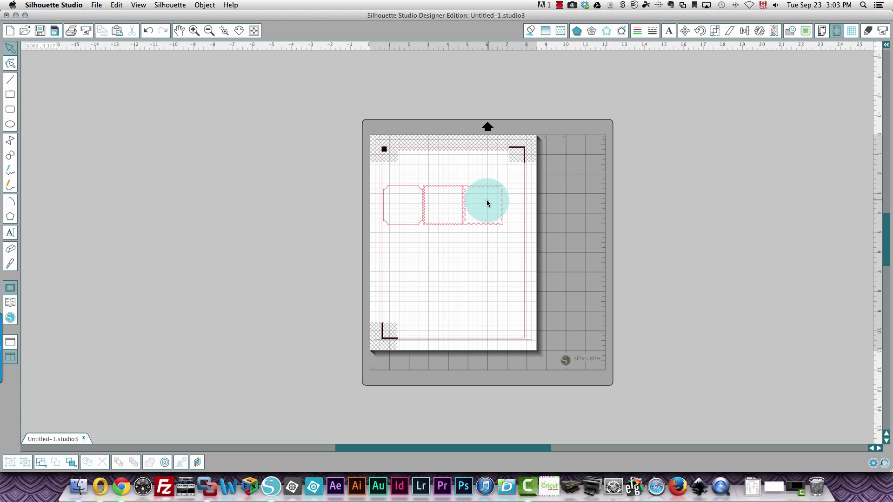
drag(492, 221, 502, 219)
click(491, 227)
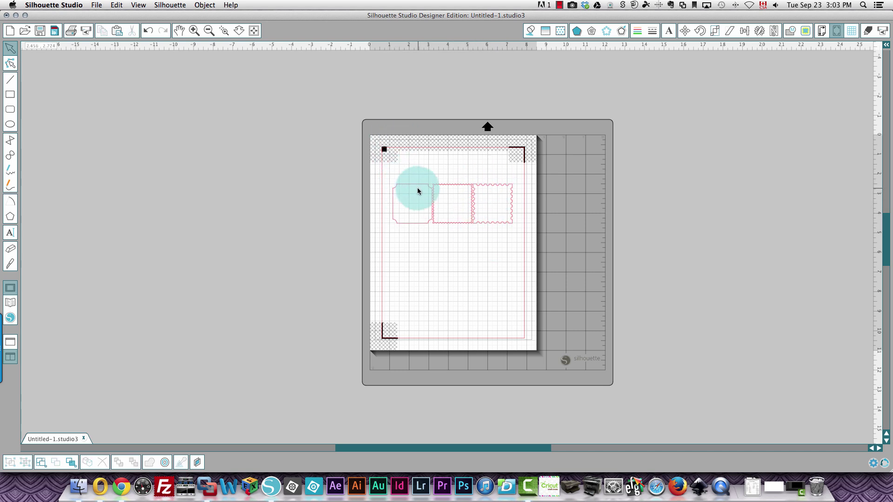
mouse_move(418, 190)
mouse_down()
mouse_move(417, 173)
mouse_move(440, 174)
mouse_move(425, 175)
mouse_move(427, 187)
mouse_up()
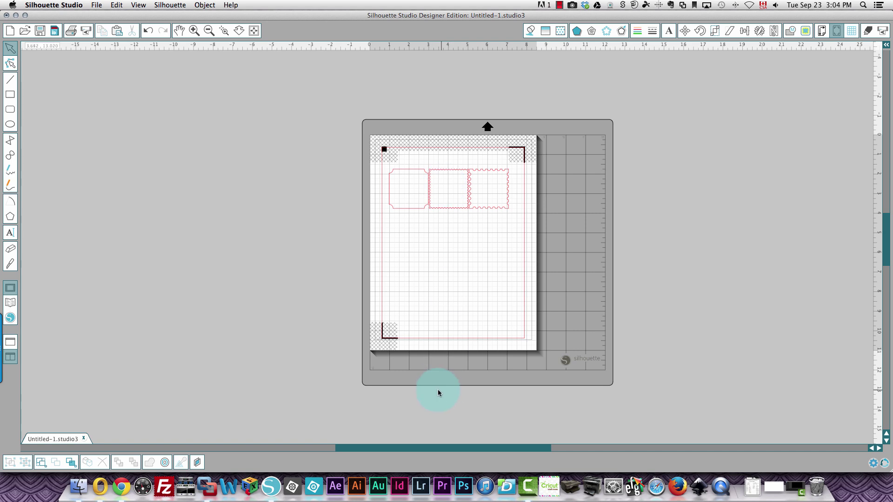
Step: Pull the registration marks inward to a 2.290 in left inset and 1.881 in right inset
click(837, 31)
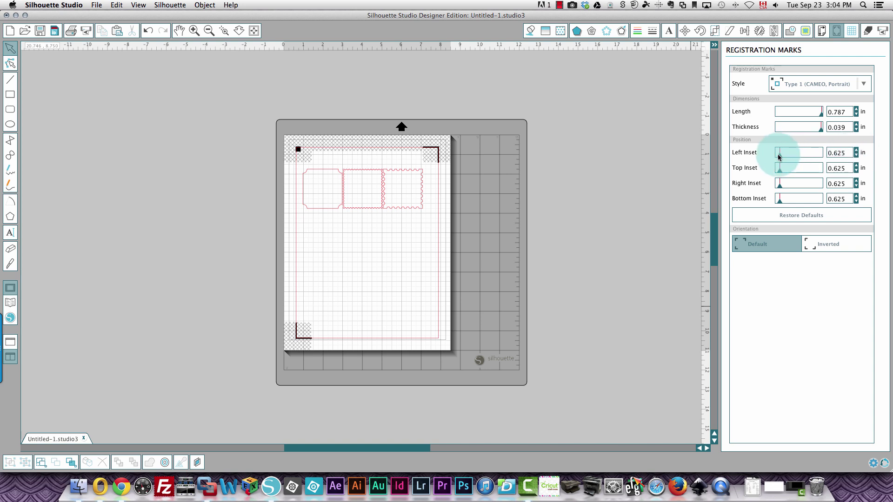
drag(778, 157, 807, 199)
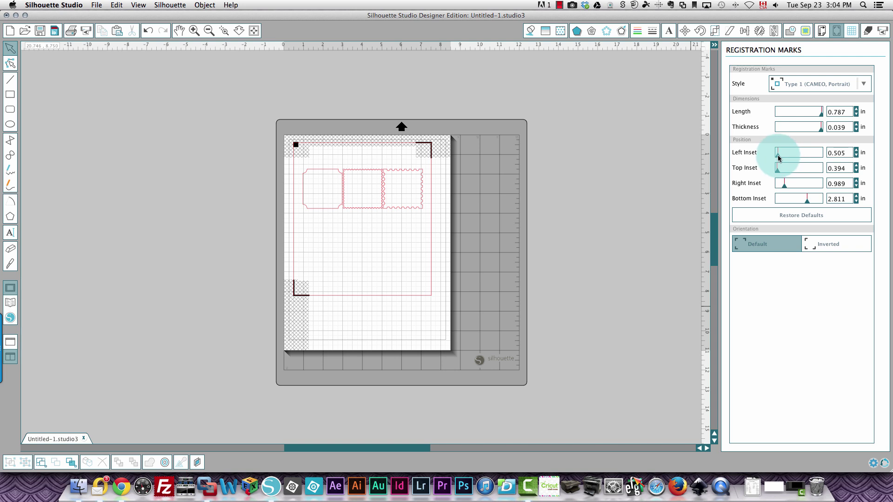
drag(779, 158, 810, 182)
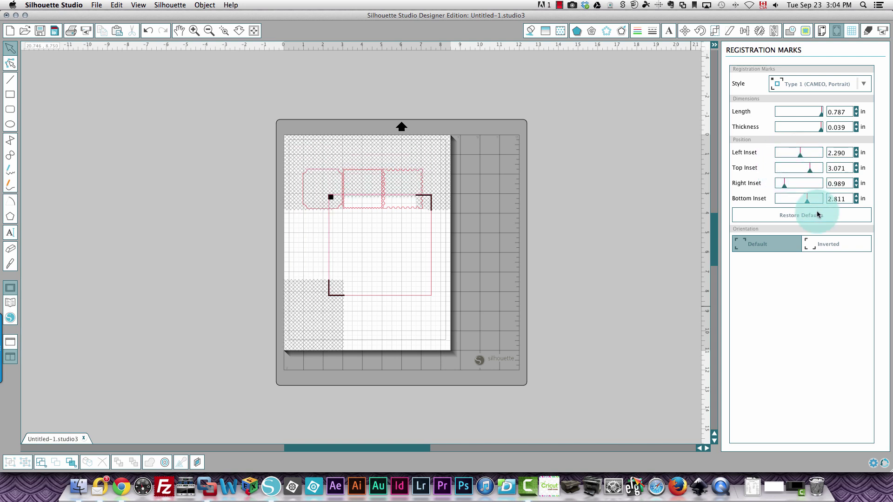
drag(785, 188, 795, 187)
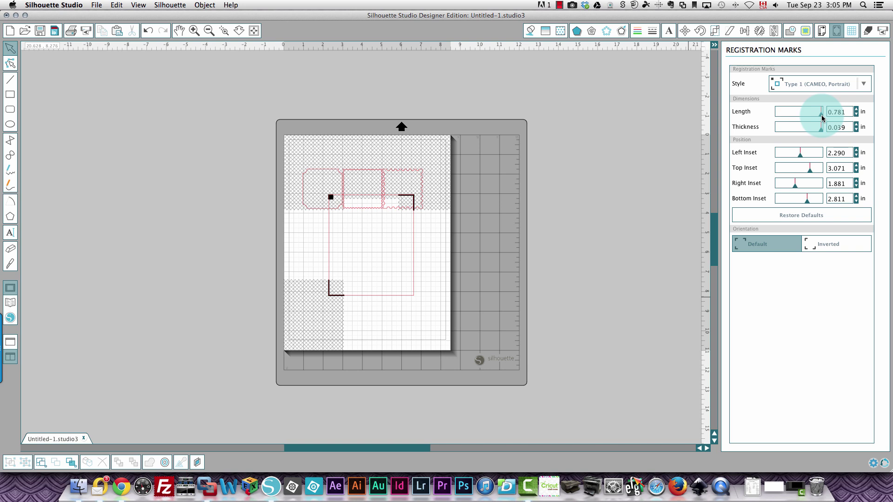
Step: Adjust the mark length and the bottom and top insets so all four sides read 0.394 in
mouse_move(822, 118)
mouse_down()
mouse_move(781, 116)
mouse_move(832, 120)
mouse_move(793, 133)
mouse_move(818, 134)
mouse_up()
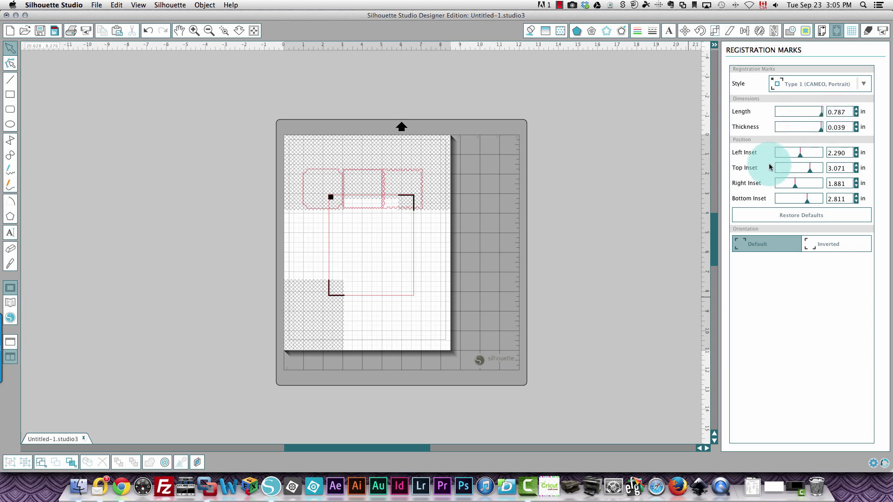
drag(806, 200, 758, 183)
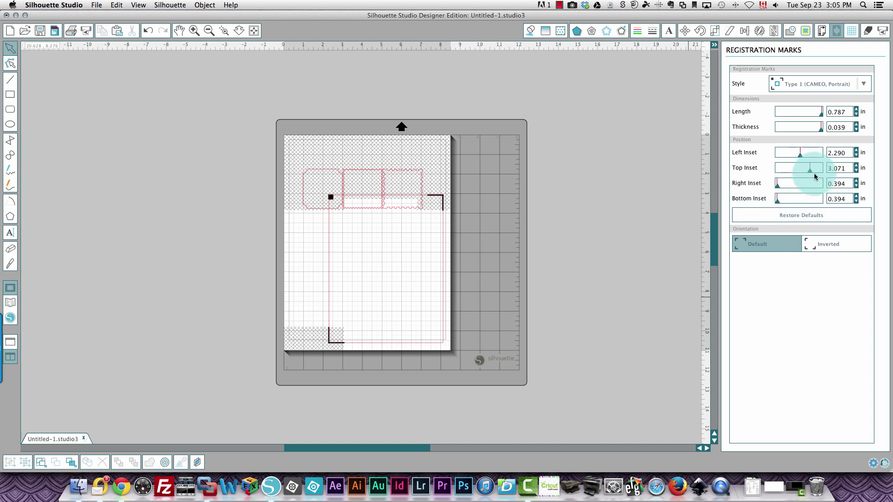
drag(810, 170, 717, 228)
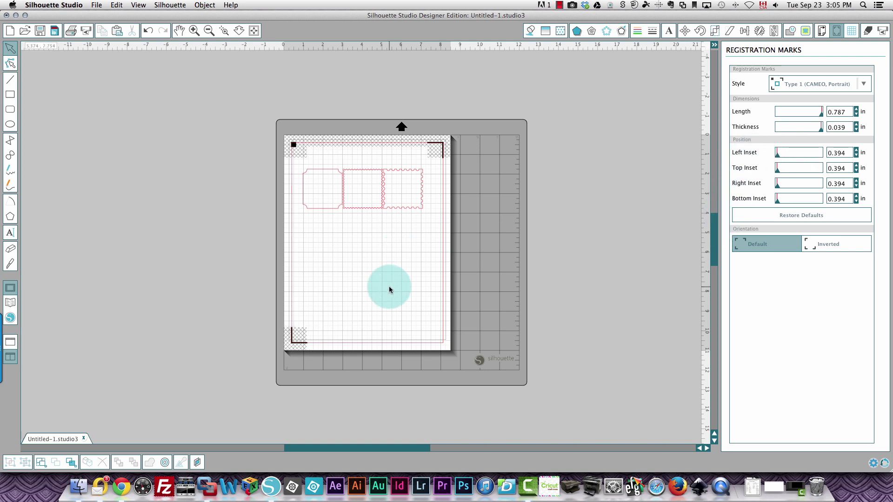
Step: Try Inverted orientation, return to Default, then restore defaults of 0.625 in insets and 0.020 in thickness
click(829, 245)
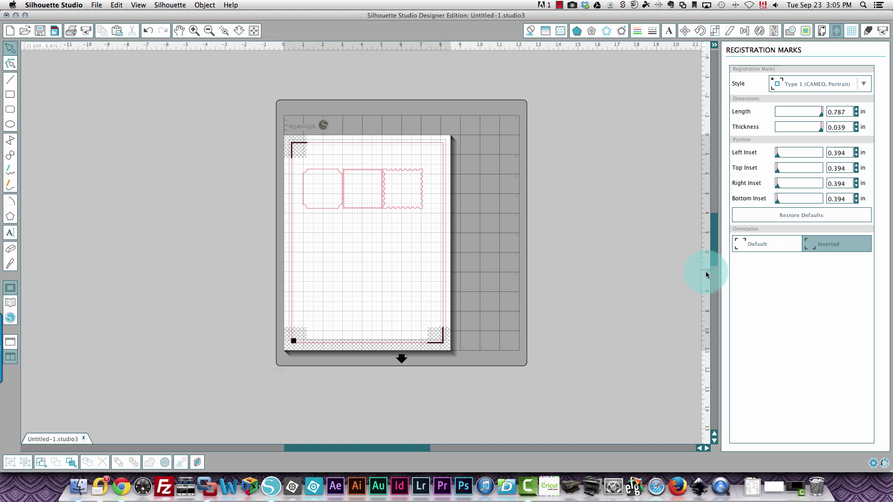
click(752, 243)
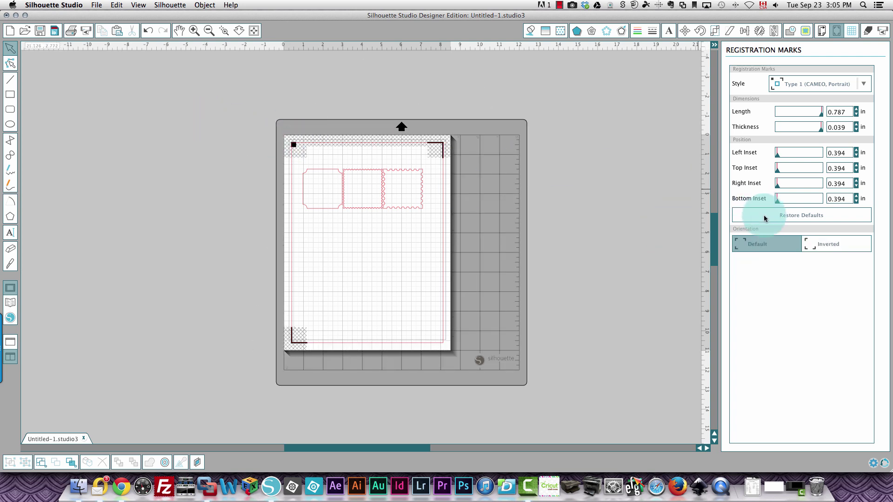
click(823, 240)
click(316, 349)
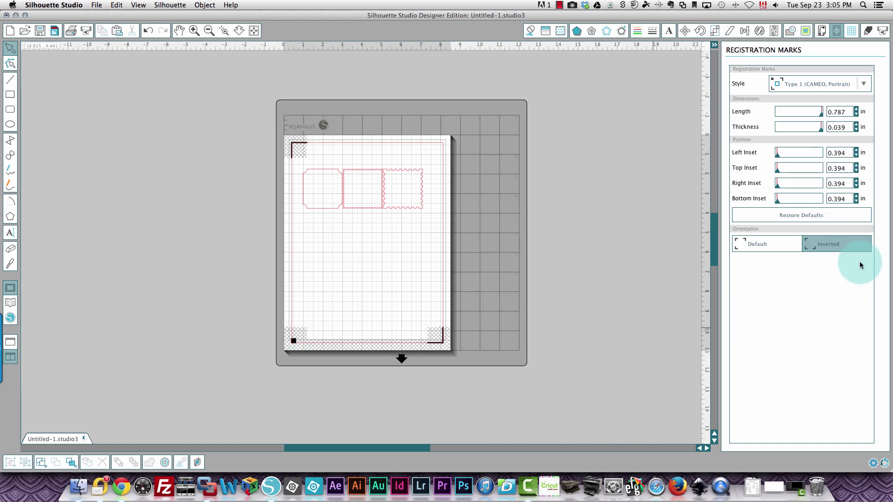
click(771, 247)
click(782, 217)
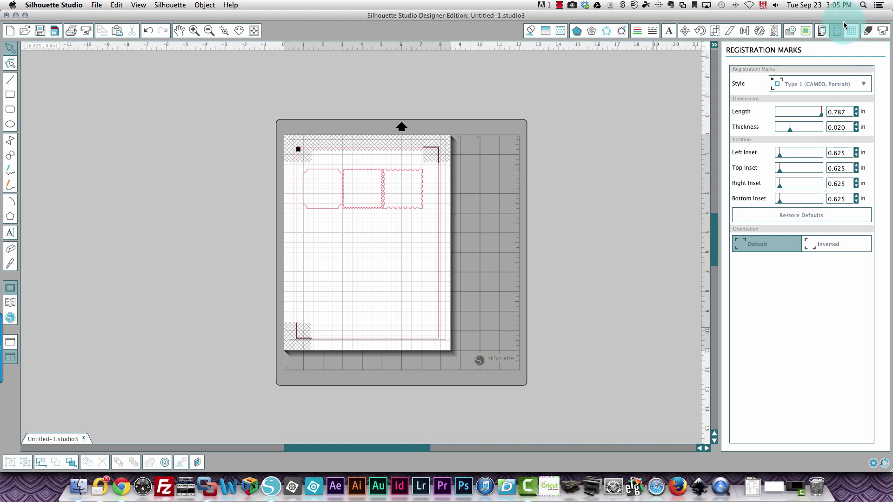
click(877, 31)
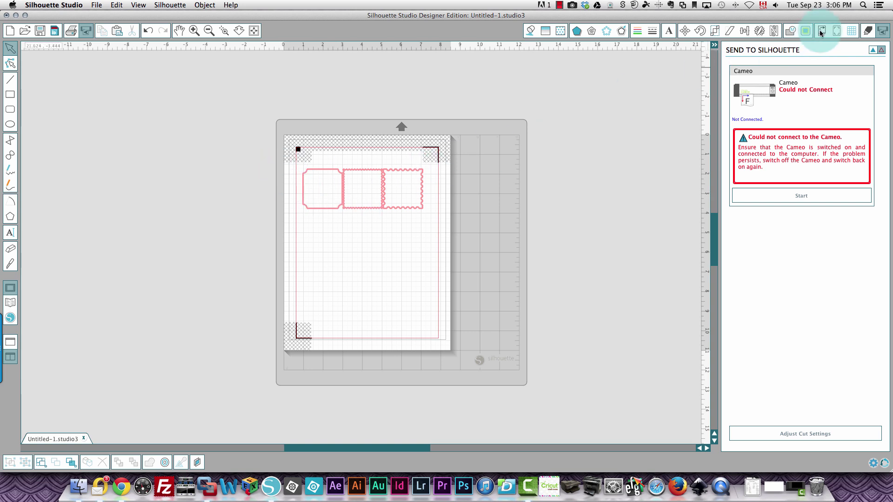
click(837, 31)
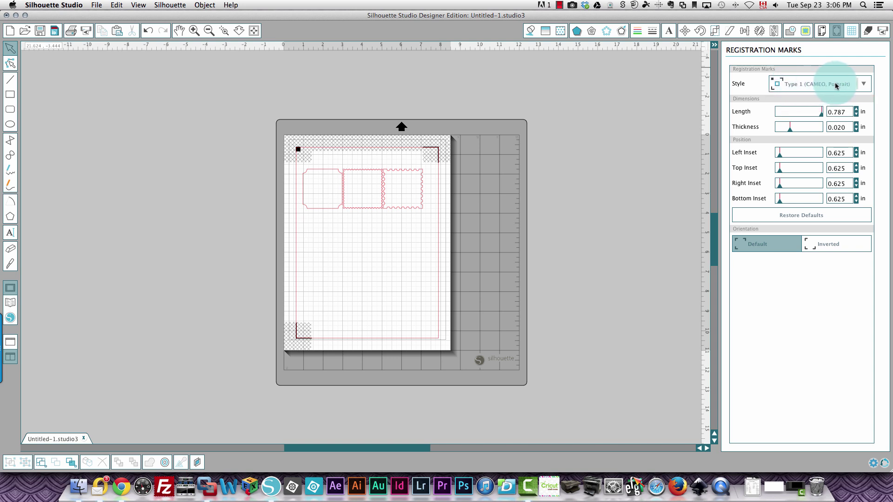
Step: Change the registration mark style to Off, leaving only the three ticket shapes on the page
click(865, 84)
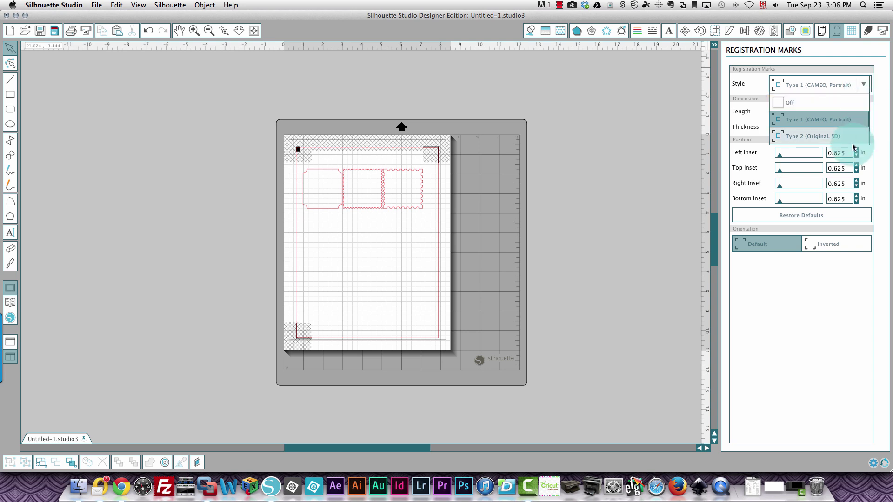
click(809, 104)
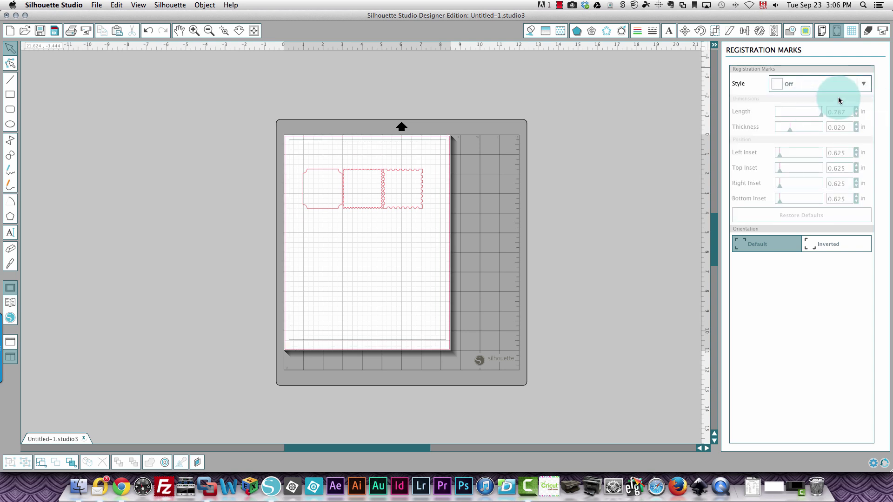